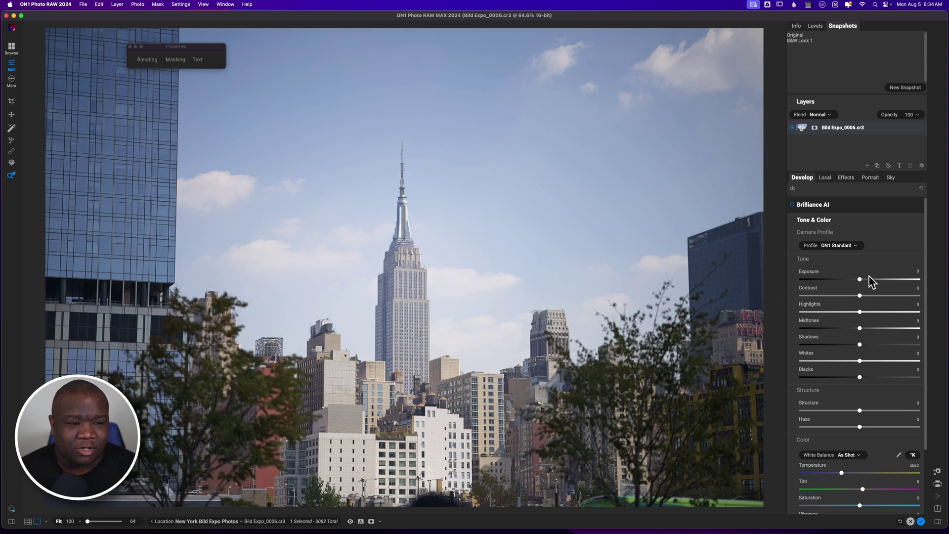
- Enable Brilliance AI and set exposure -0.2, midtones 29, whites 11, blacks -26, haze -22
click(794, 205)
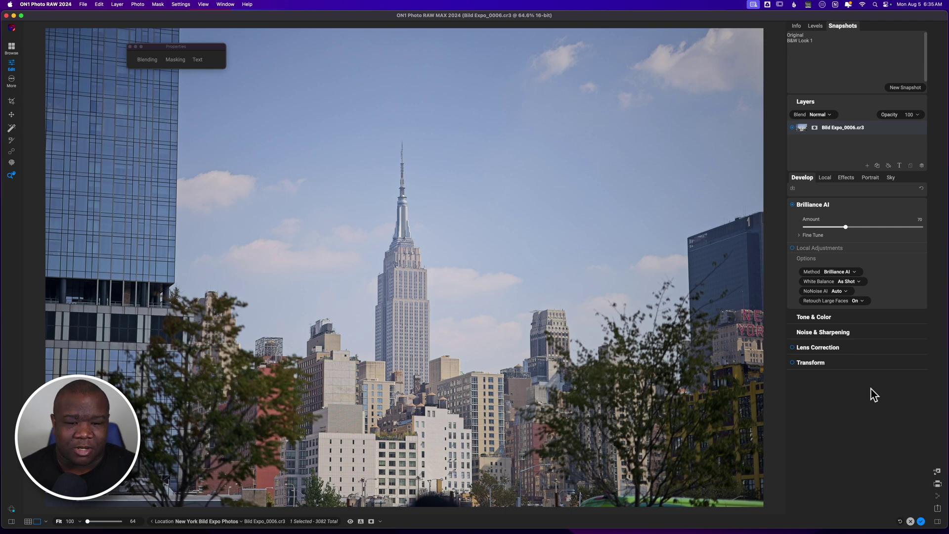
click(821, 321)
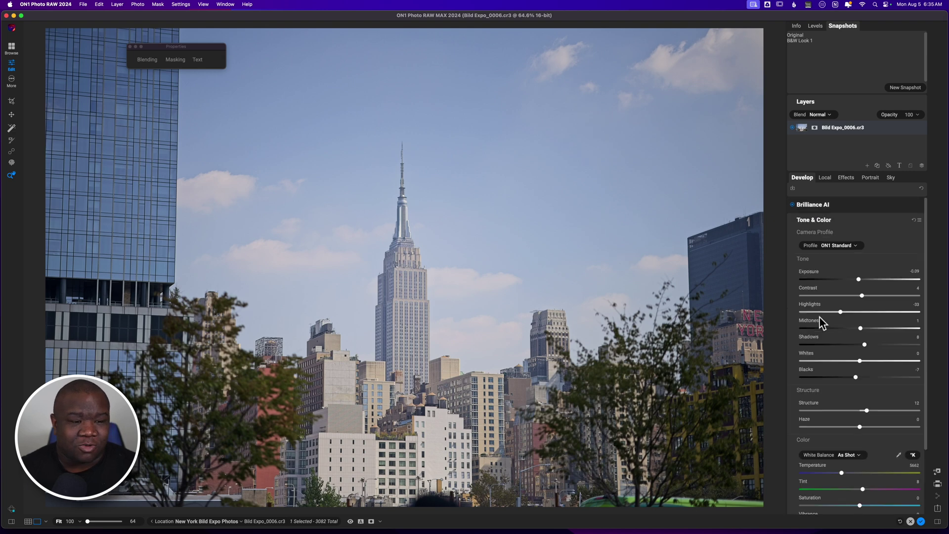
drag(857, 280, 858, 283)
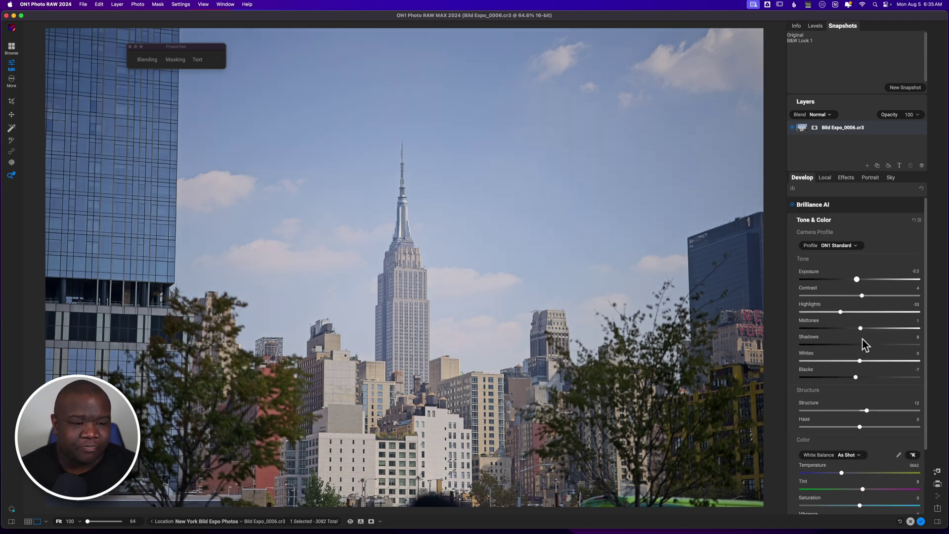
drag(861, 331, 876, 332)
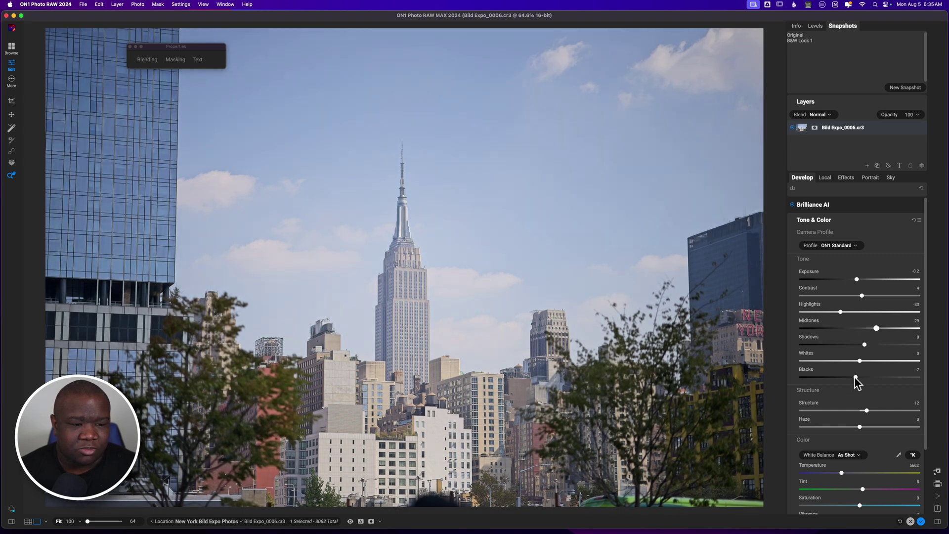
drag(856, 378, 846, 379)
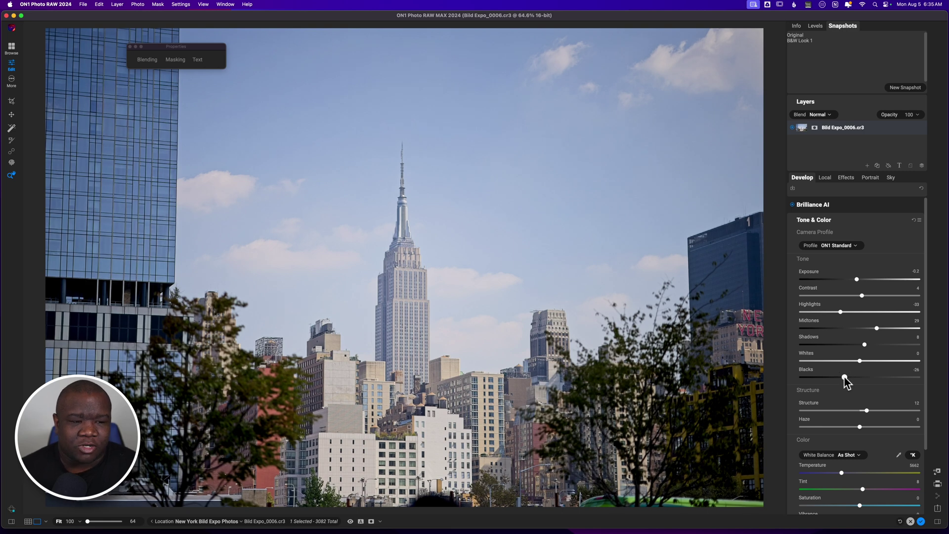
drag(861, 362, 866, 362)
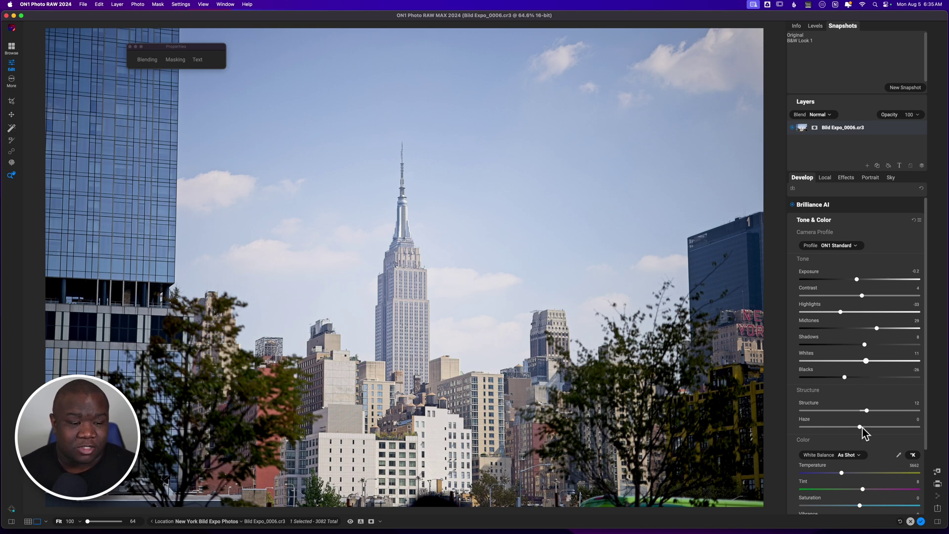
mouse_move(862, 427)
mouse_down()
mouse_move(869, 431)
mouse_move(849, 431)
mouse_up()
- Compare the edit against the original, then set saturation 5 and vibrance 17
key(super+p)
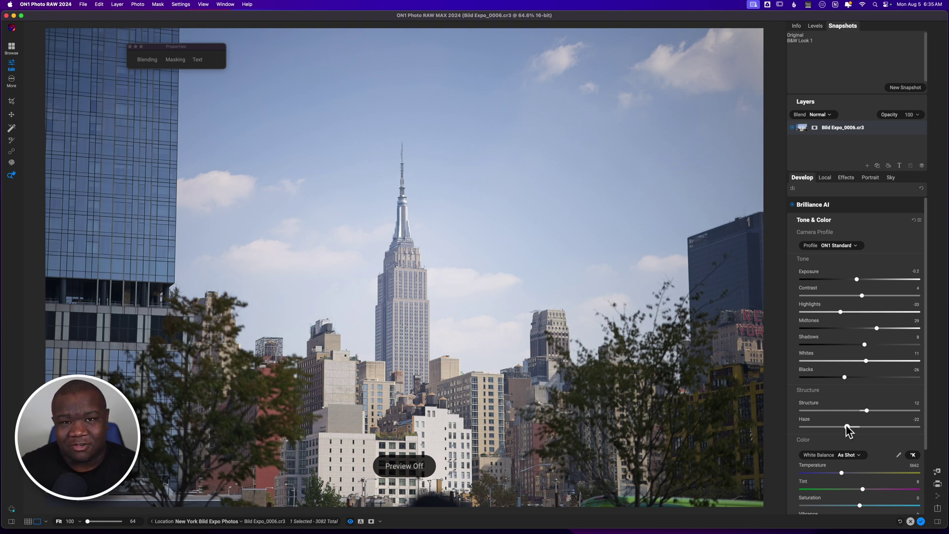
key(super+p)
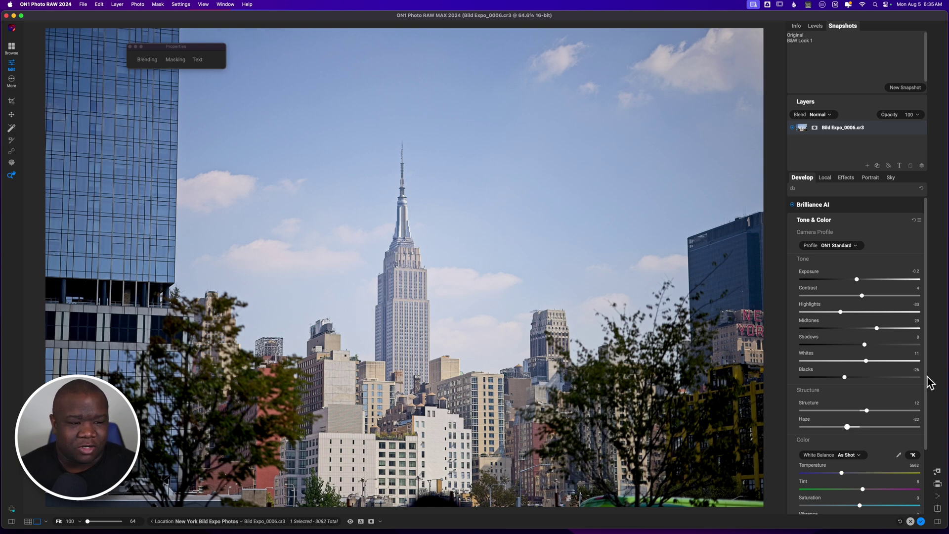
drag(924, 378, 863, 447)
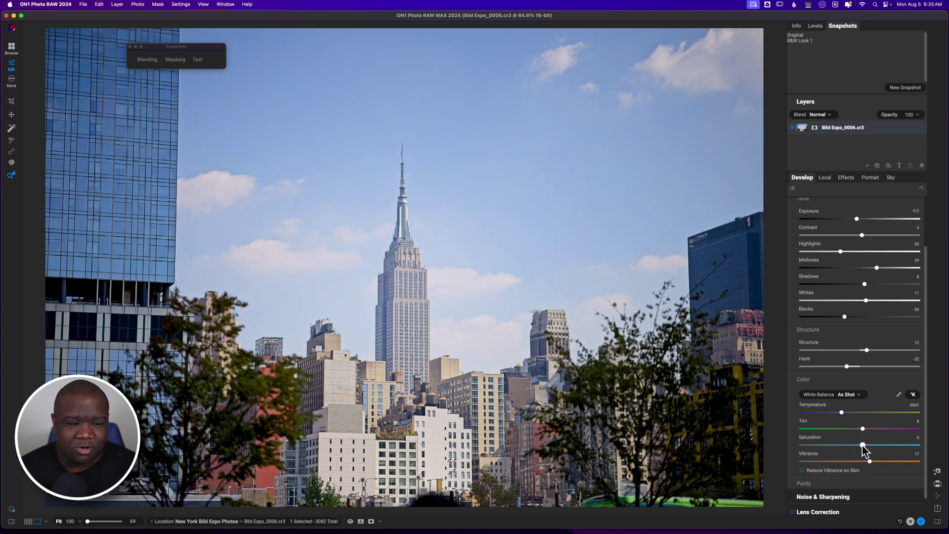
drag(927, 450, 923, 399)
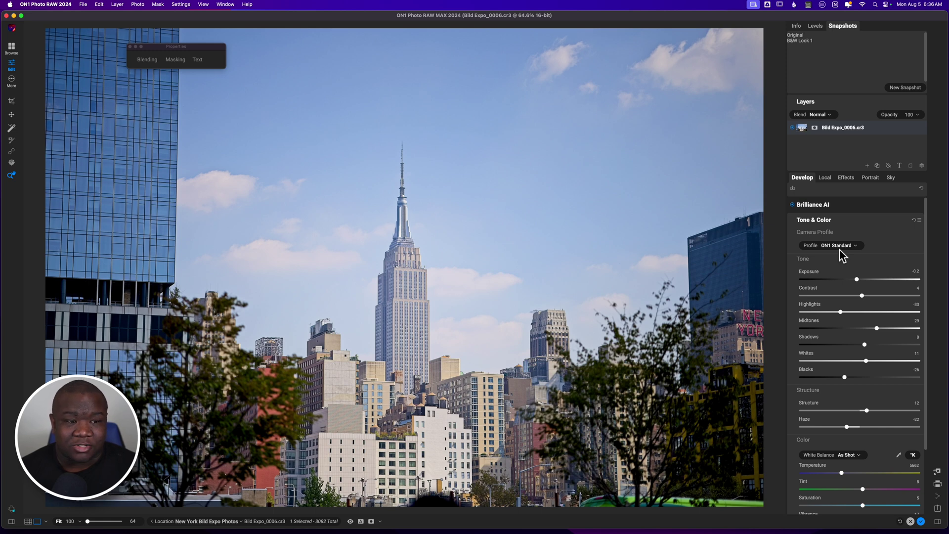
click(813, 205)
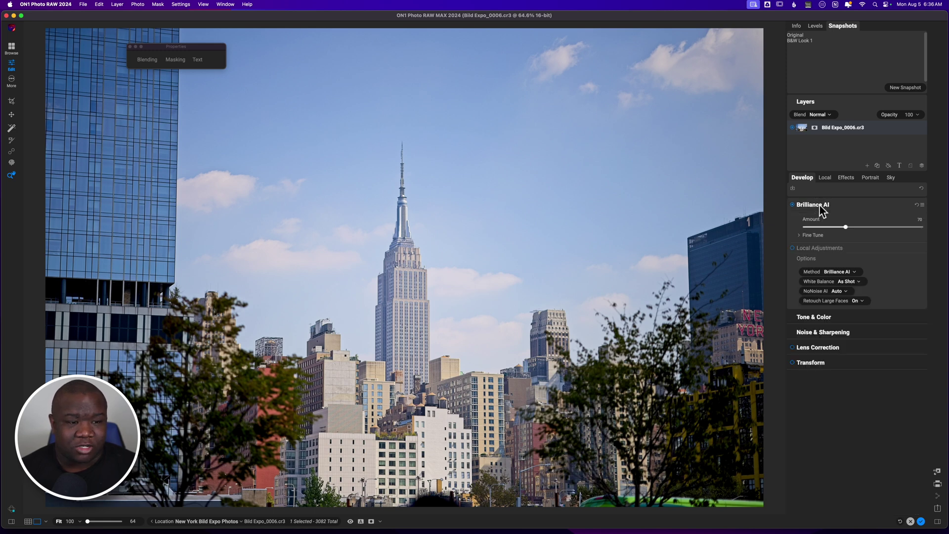
- Add a Dynamic Contrast filter from the Effects filter list
click(820, 207)
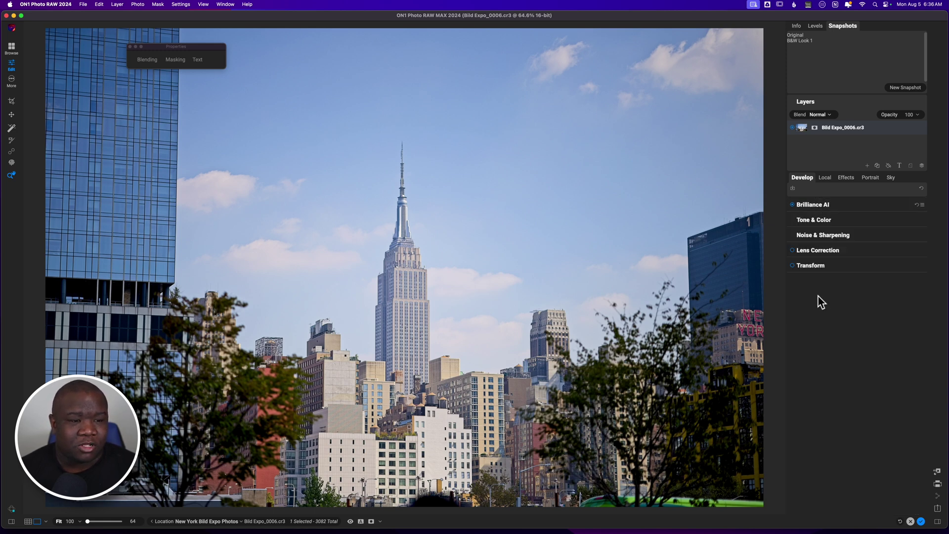
click(846, 178)
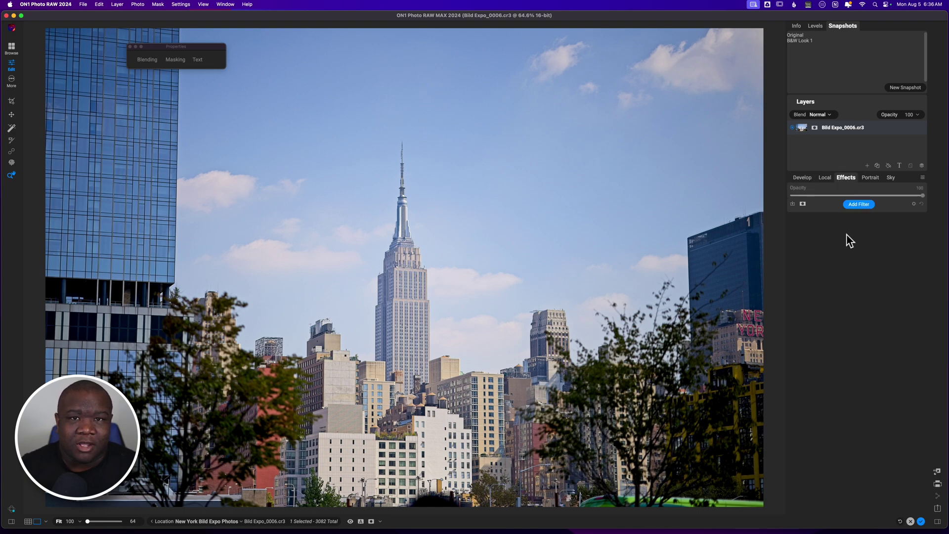
click(854, 204)
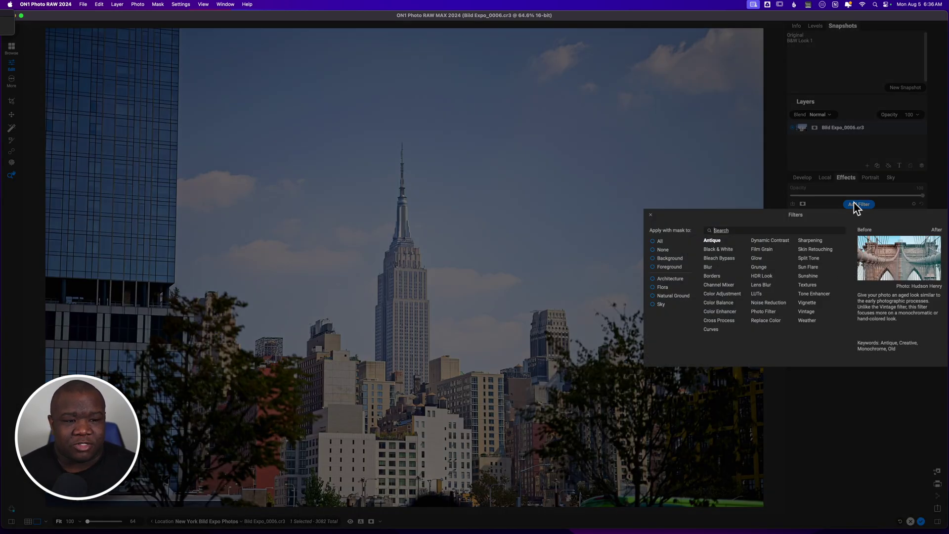
click(770, 241)
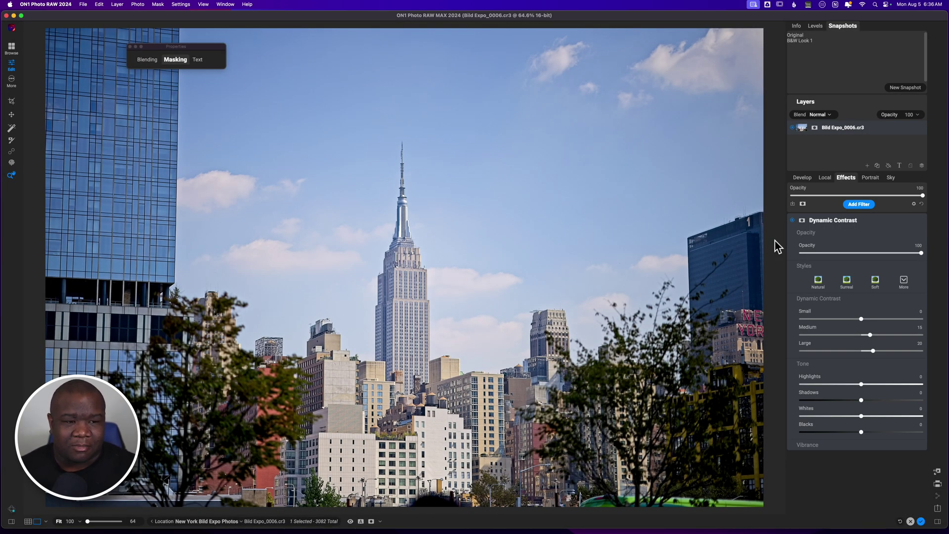
- Mask the Dynamic Contrast filter to the Mask AI Architecture region
click(803, 225)
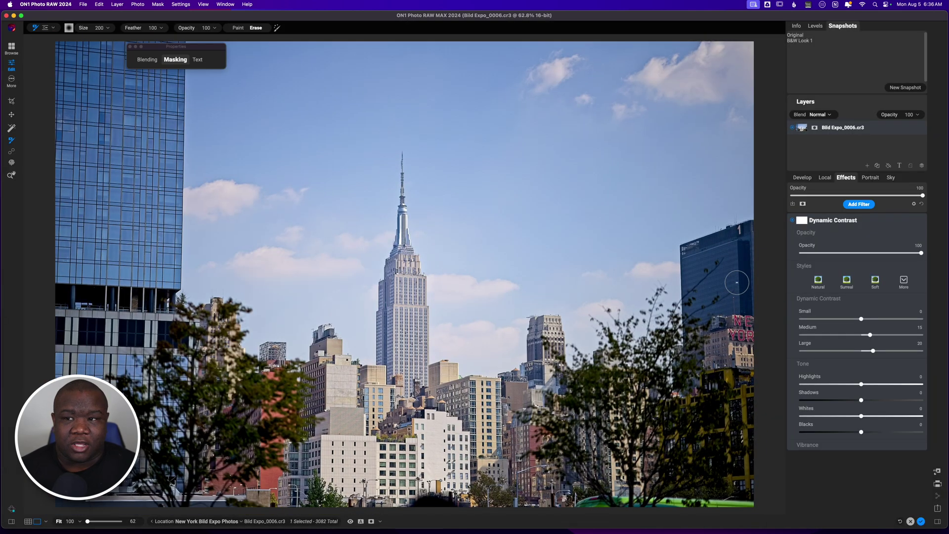
click(177, 60)
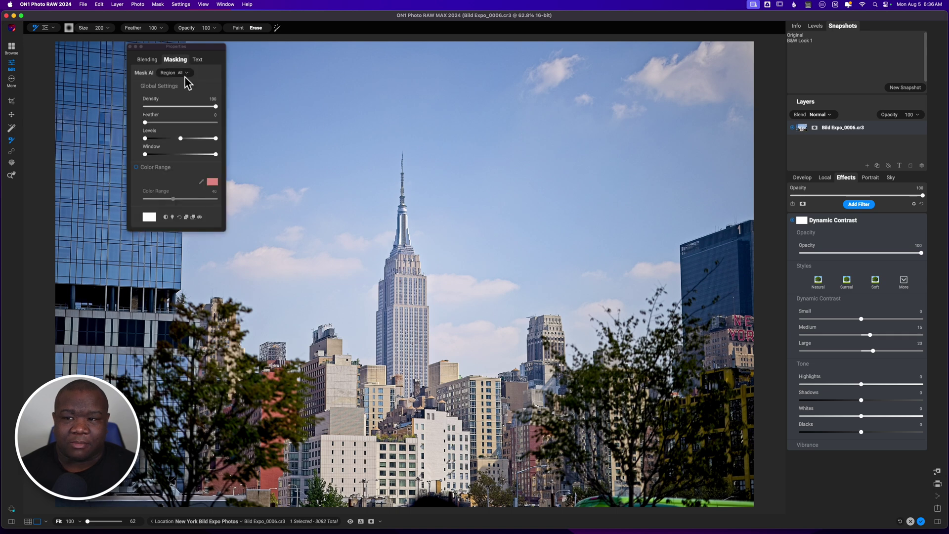
click(186, 74)
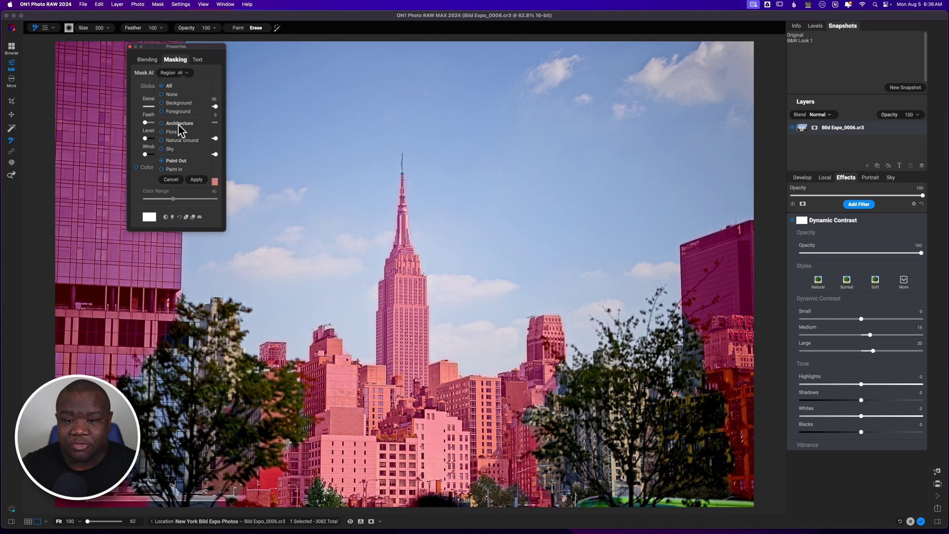
click(180, 127)
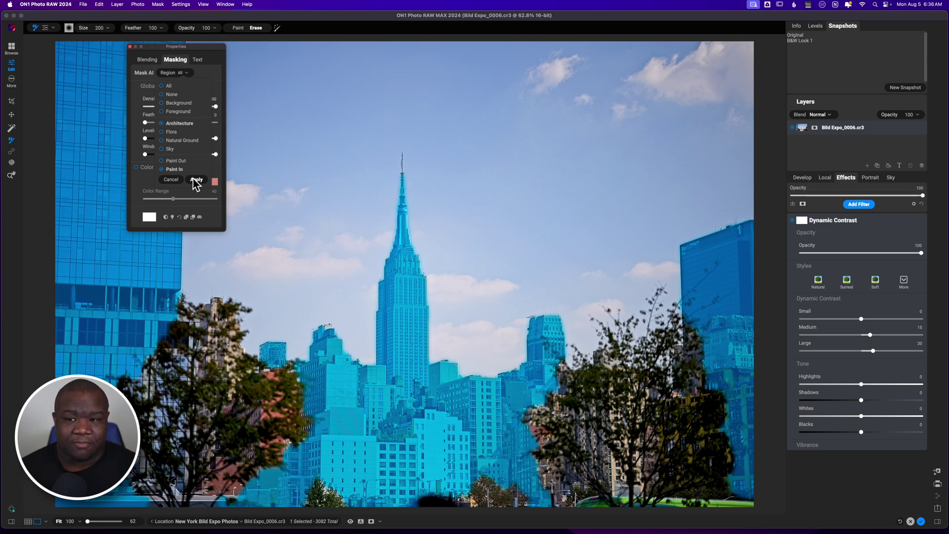
click(196, 180)
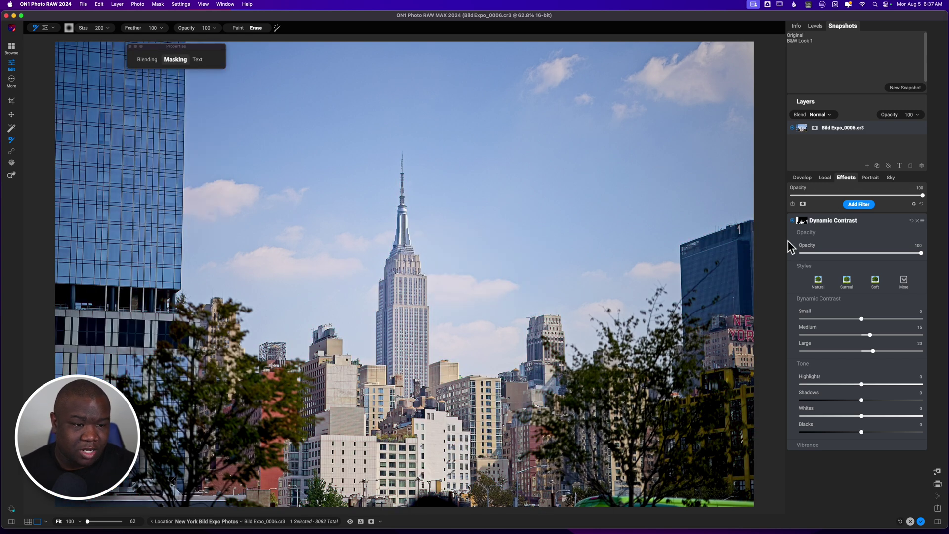
- Toggle the Dynamic Contrast filter off and on and inspect its black-and-white mask view
click(794, 222)
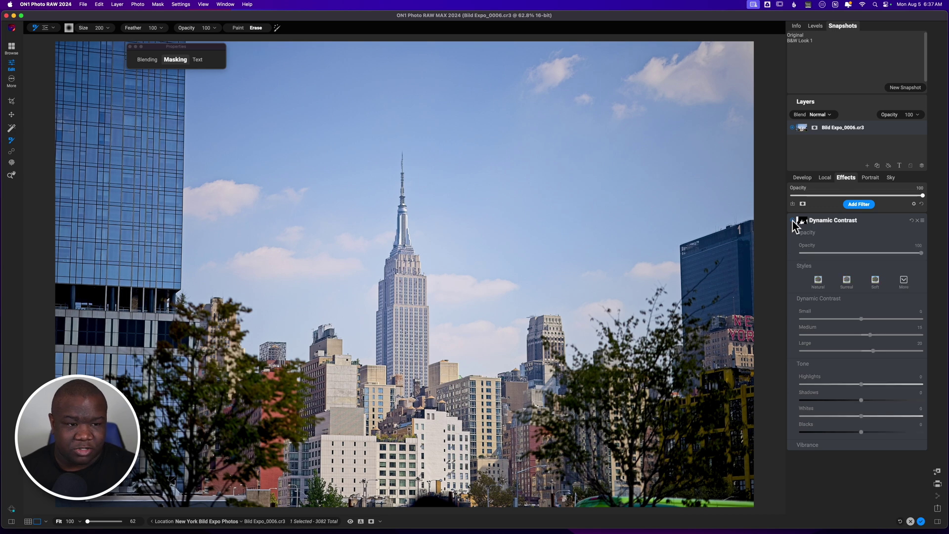
click(794, 221)
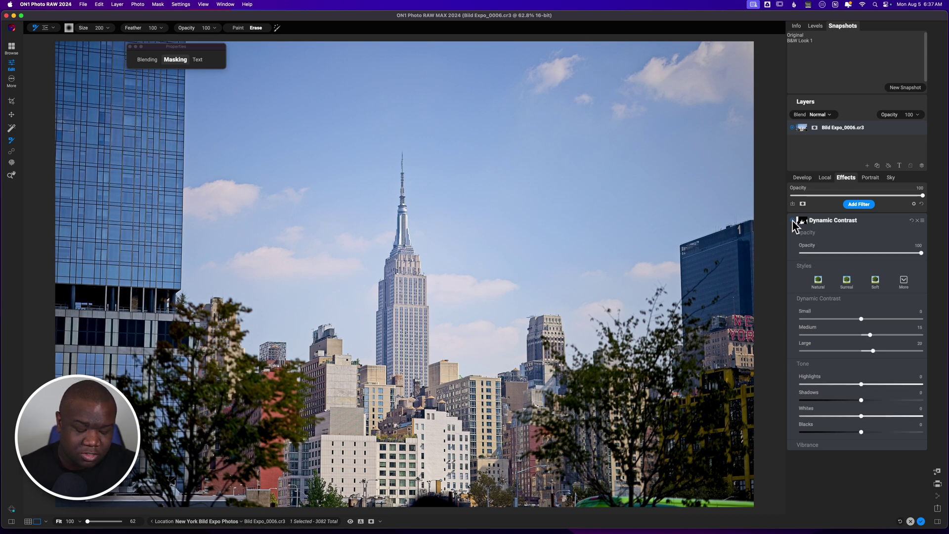
key(m)
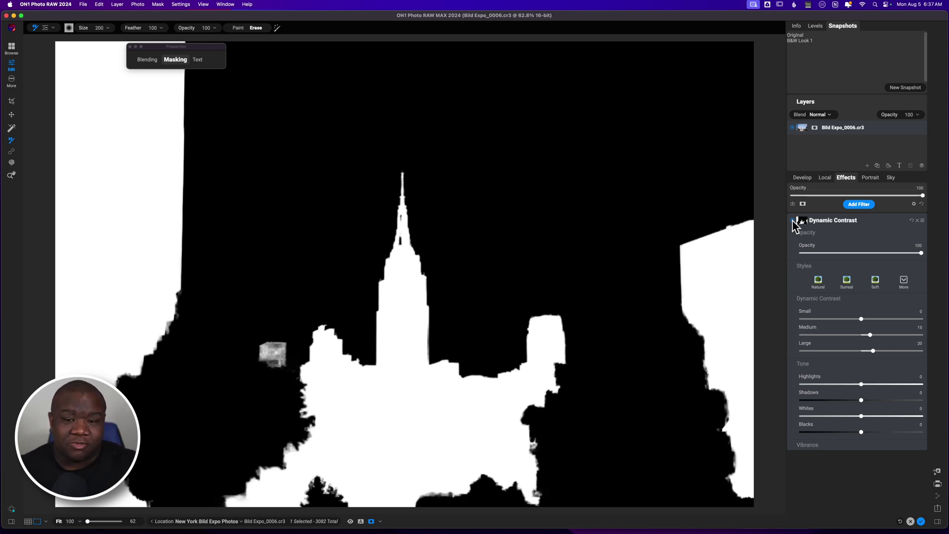
key(super+m)
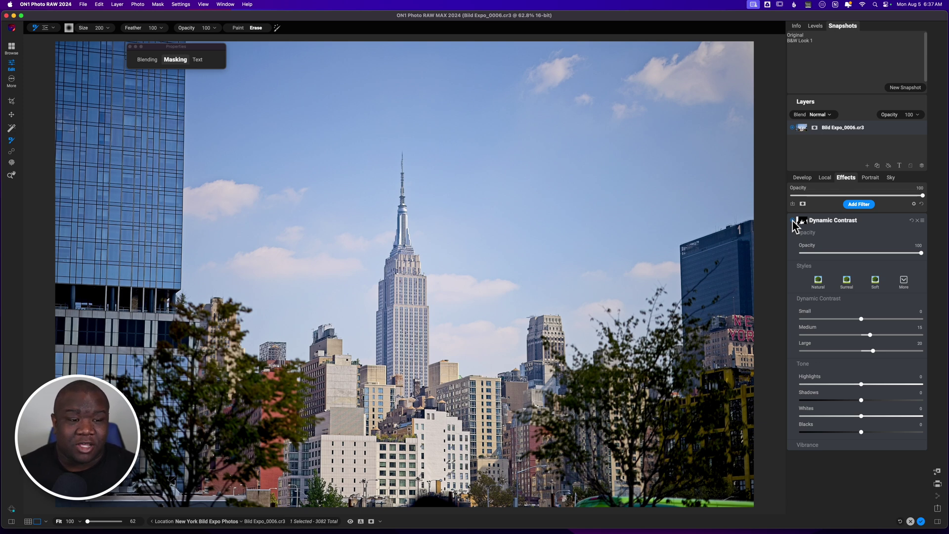
- Feather the Architecture mask to 7, then compare the filter off and on
click(174, 60)
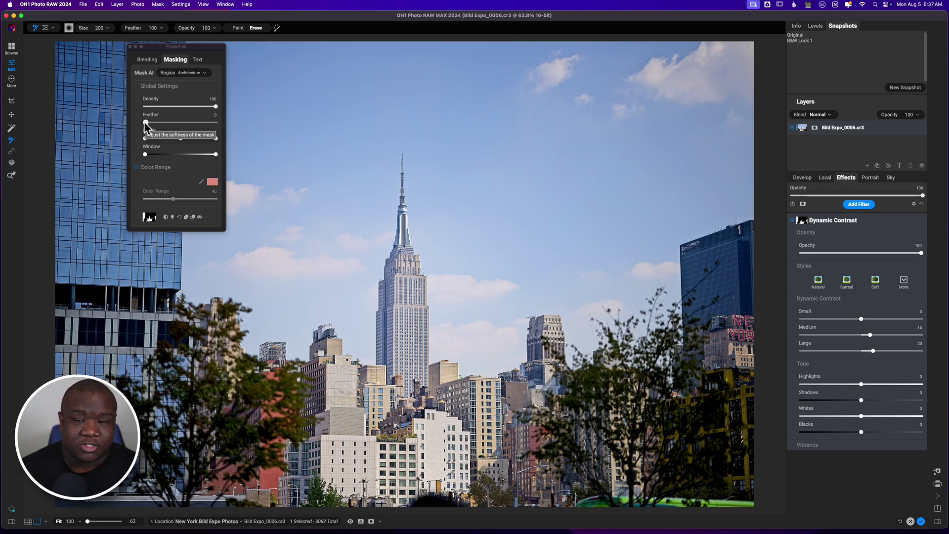
drag(144, 122, 144, 122)
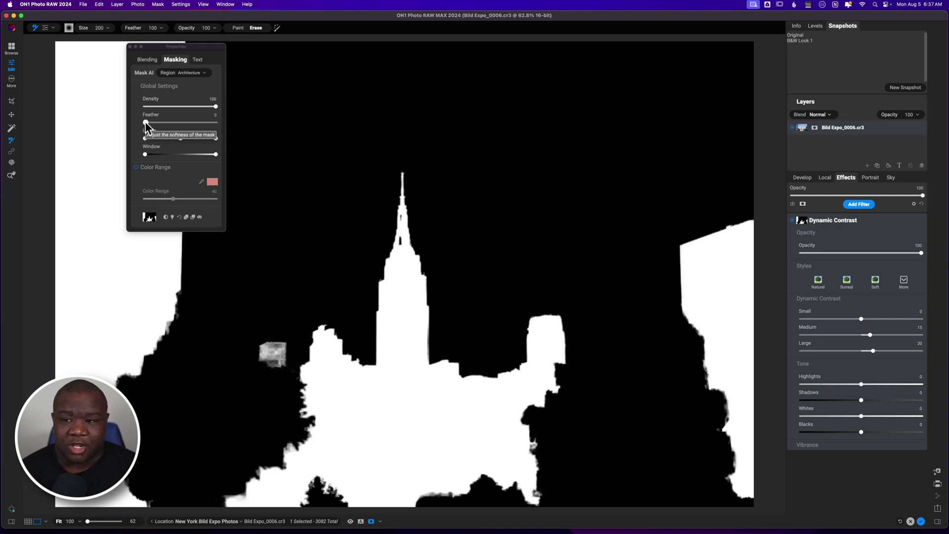
drag(146, 121, 150, 125)
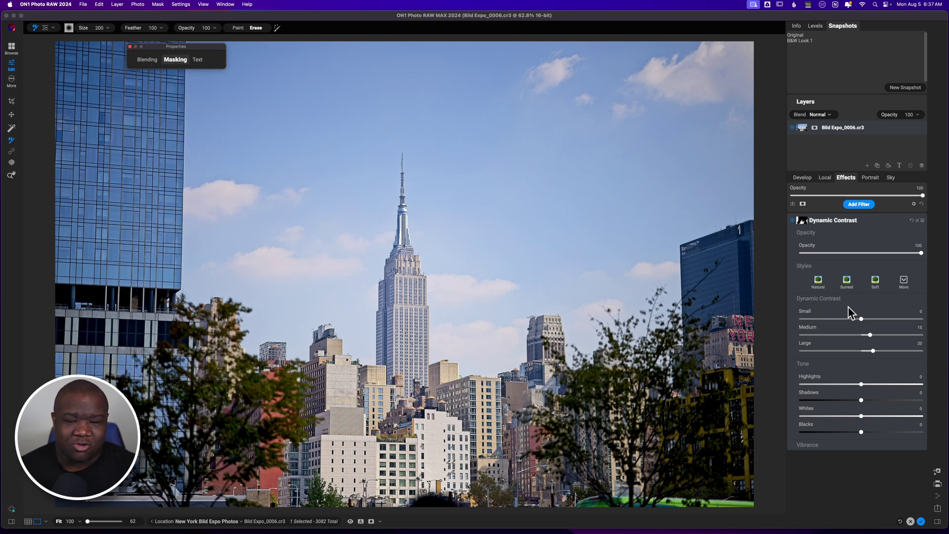
click(793, 221)
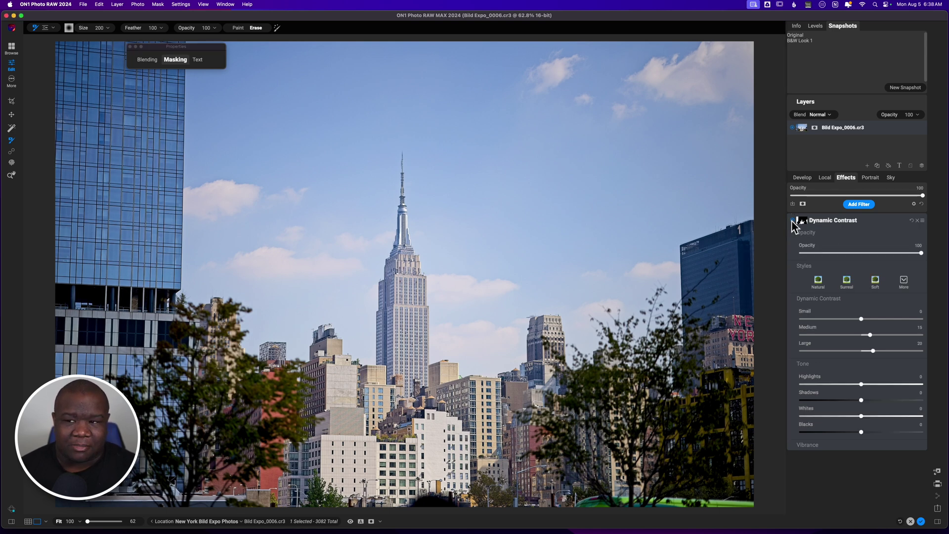
click(793, 221)
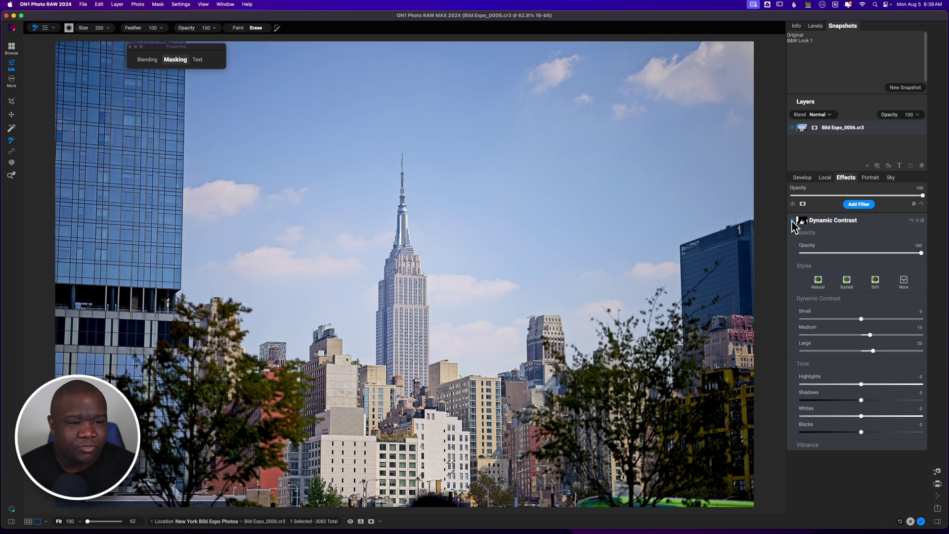
- Add a Black & White filter with the High-Key style and brightness lowered to -10
click(870, 220)
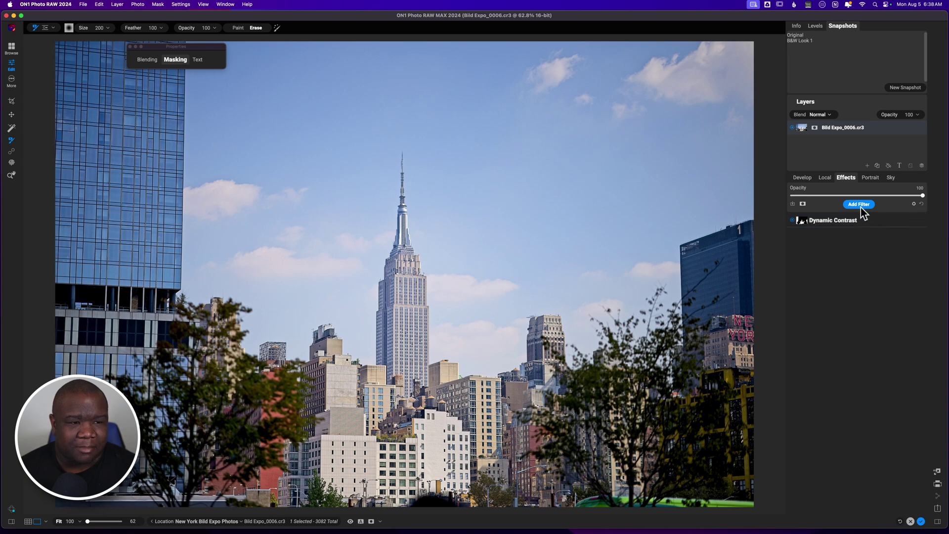
click(860, 205)
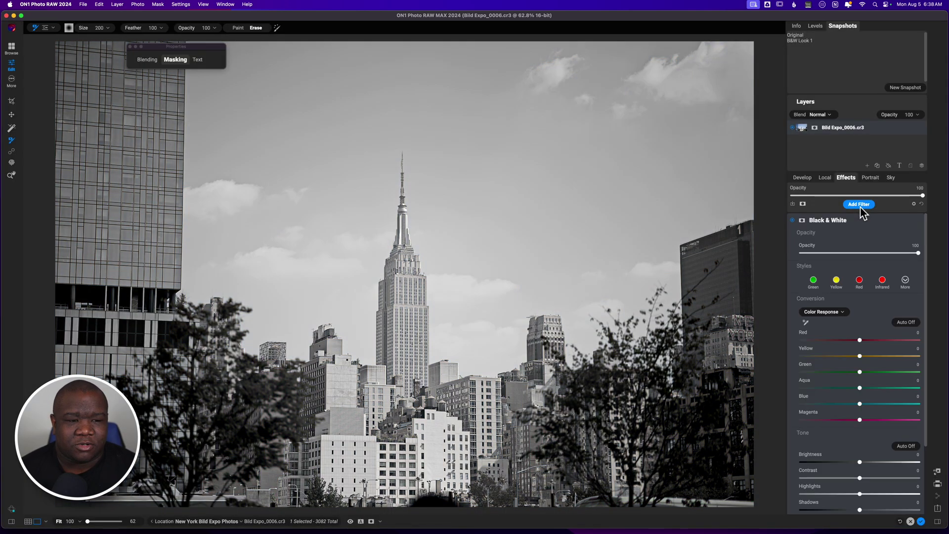
click(905, 280)
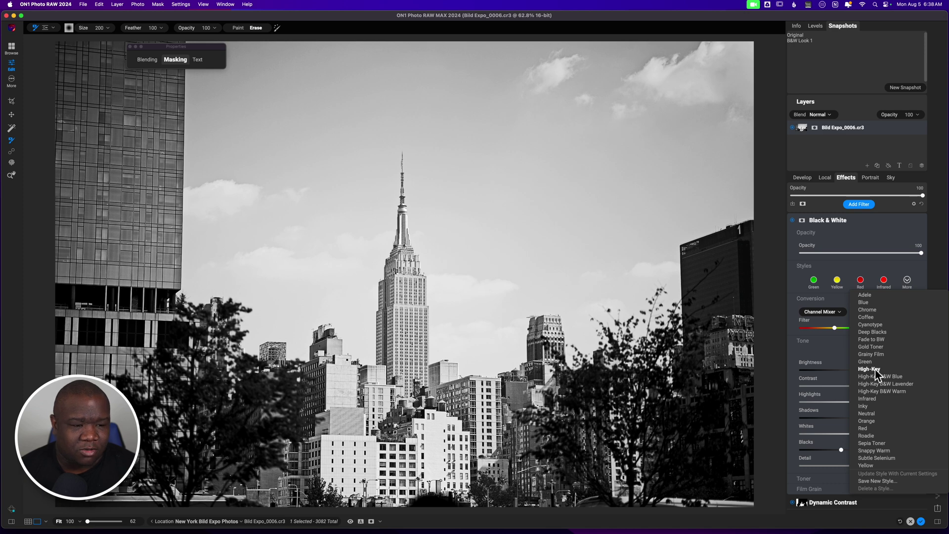
click(875, 370)
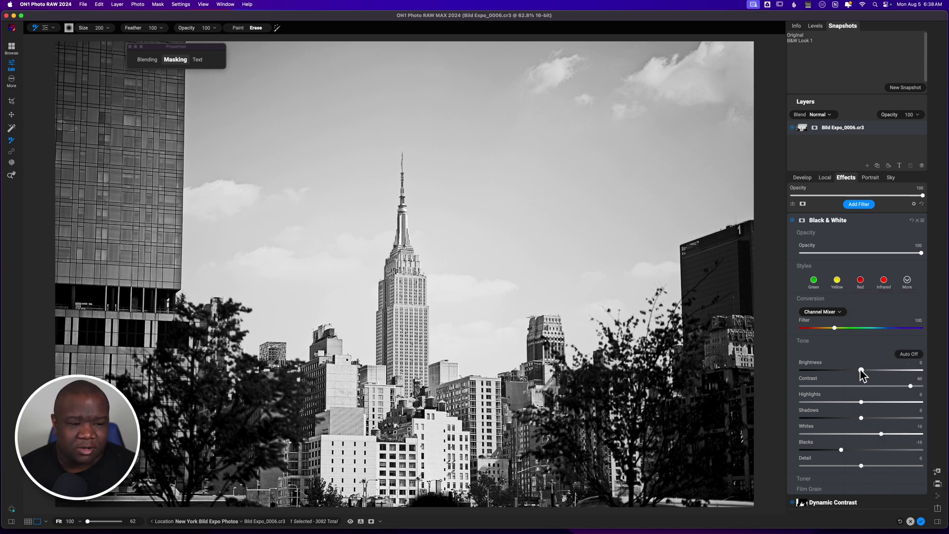
click(861, 370)
drag(861, 372, 843, 373)
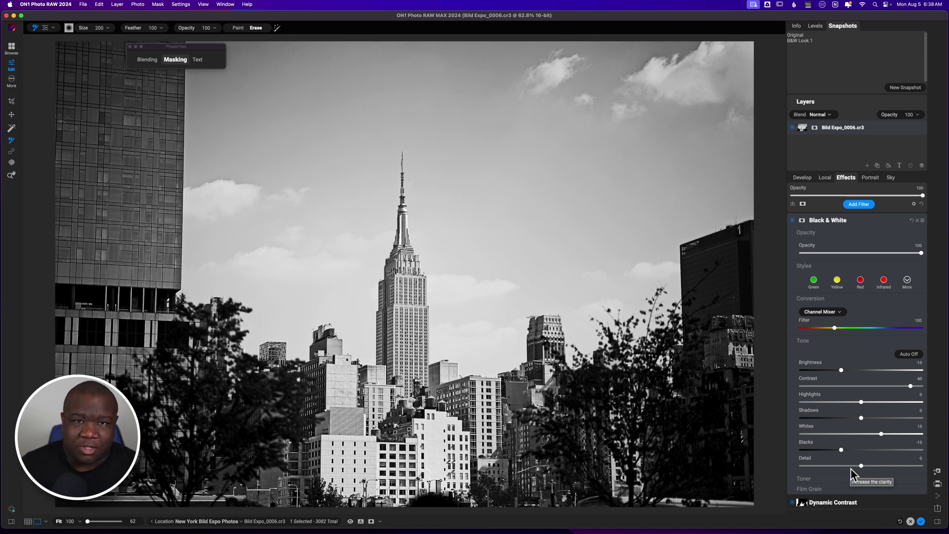
click(853, 221)
- Add Tone Enhancer, raise Detail, and set highlights -20, shadows -30, exposure -0.3
click(854, 207)
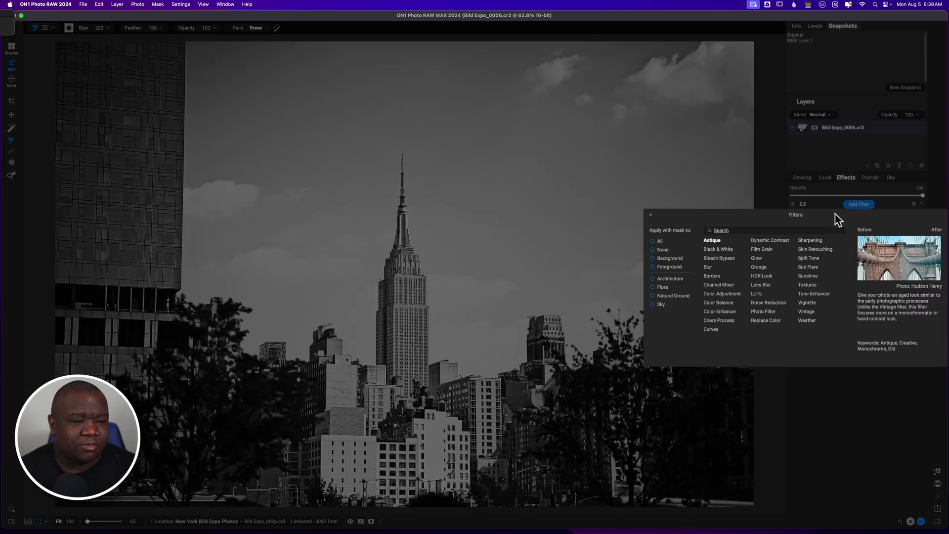
click(815, 294)
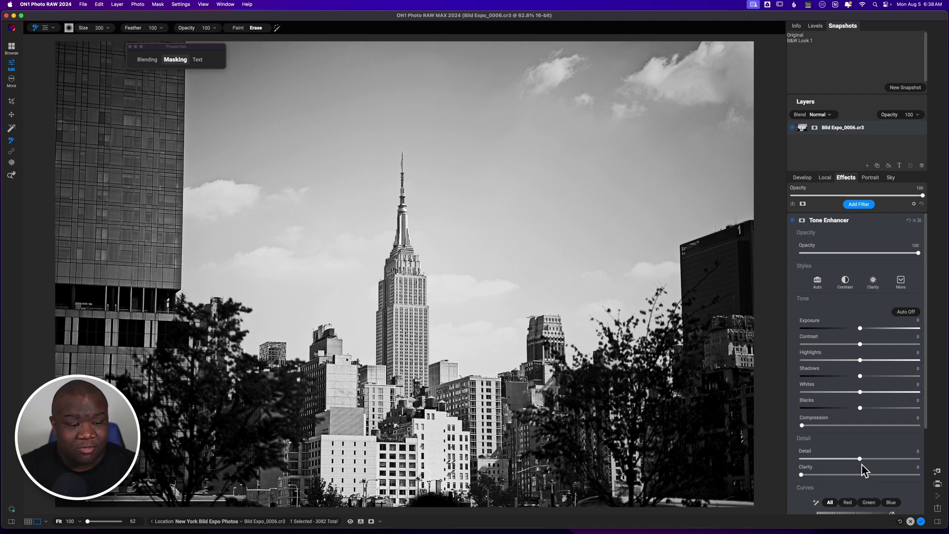
scroll(861, 464, down, 3)
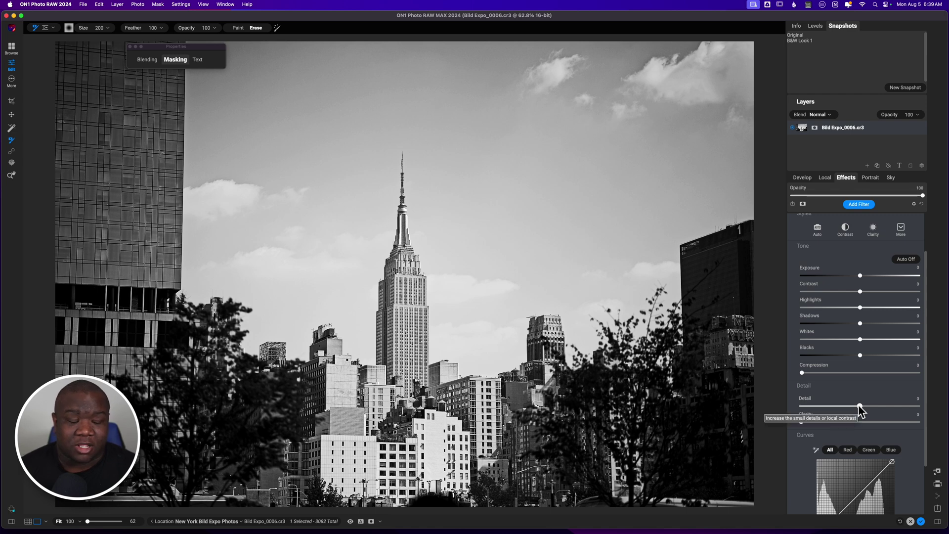
drag(860, 406, 885, 410)
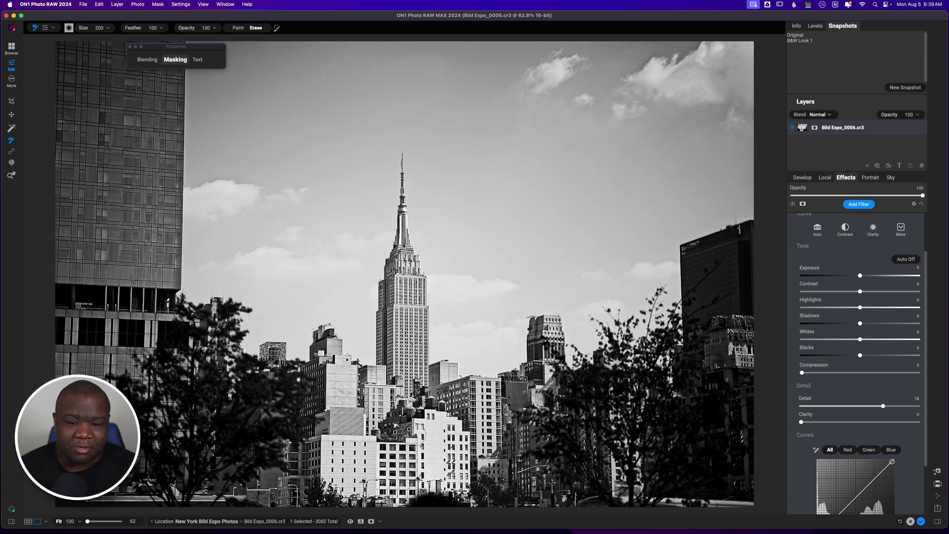
scroll(840, 255, up, 2)
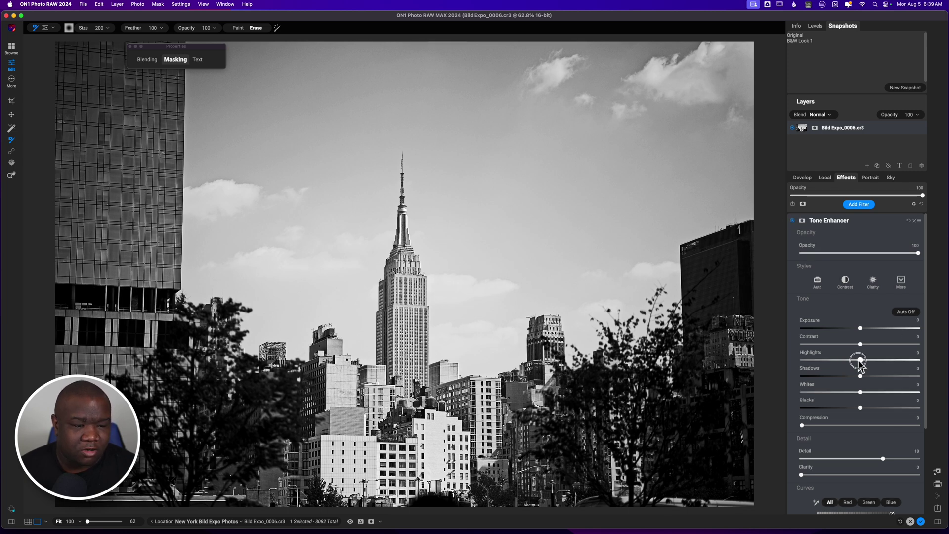
drag(859, 362, 836, 363)
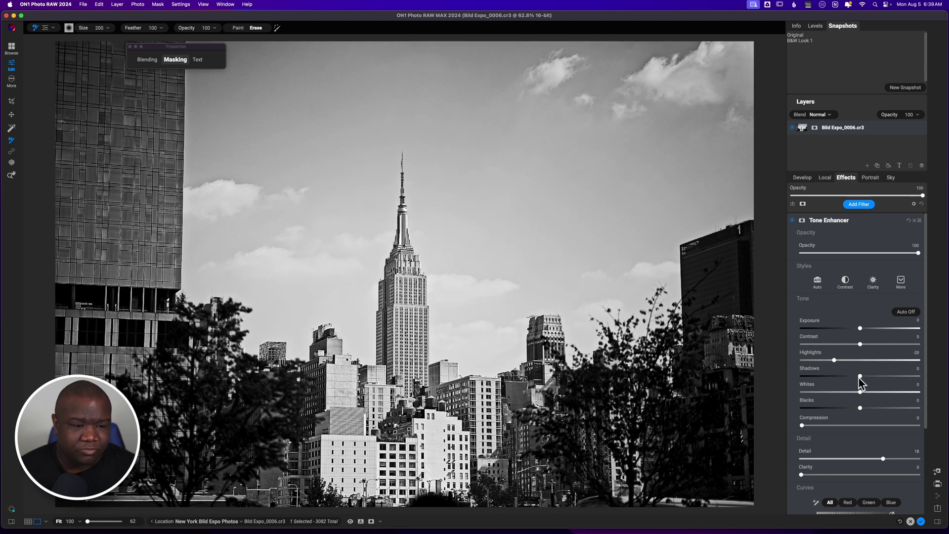
drag(861, 378, 829, 383)
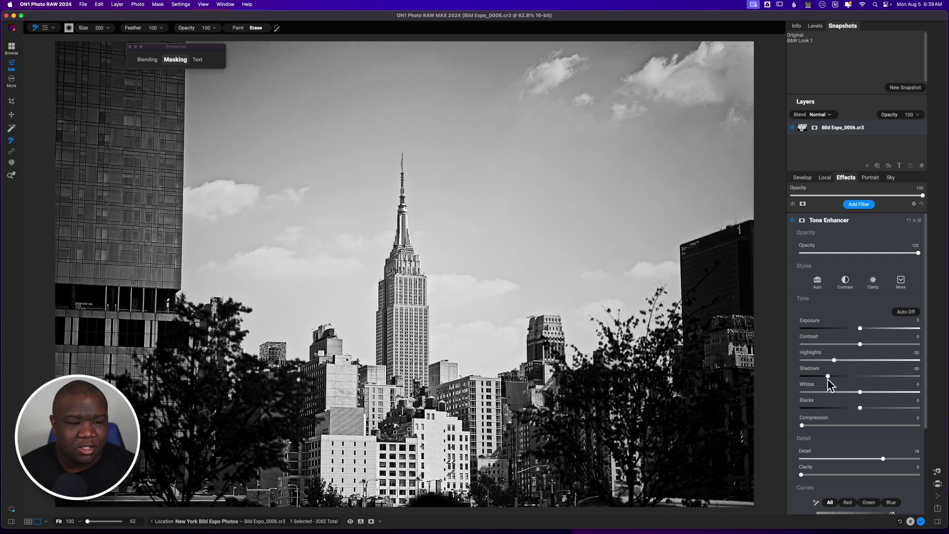
drag(860, 329, 857, 332)
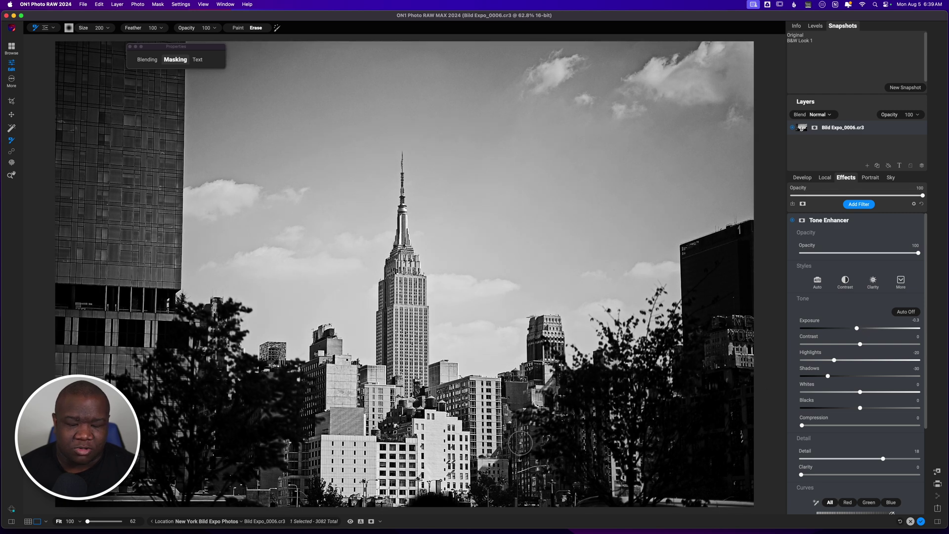
- Mask the Tone Enhancer filter to the Mask AI Architecture region
click(802, 221)
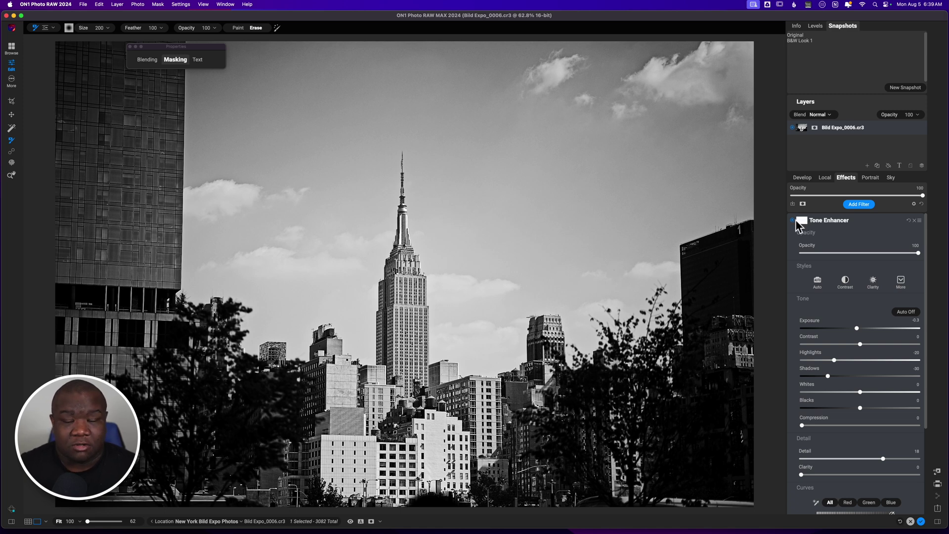
click(175, 60)
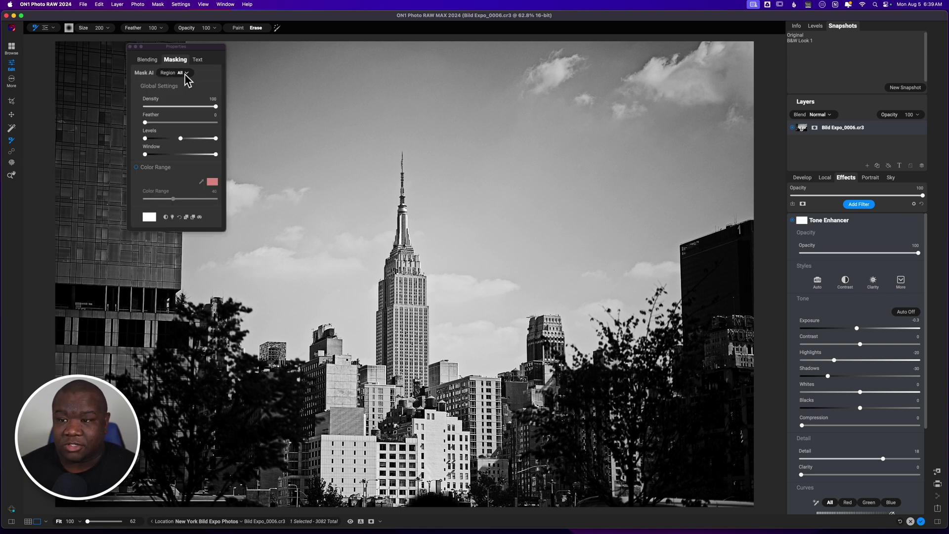
click(188, 73)
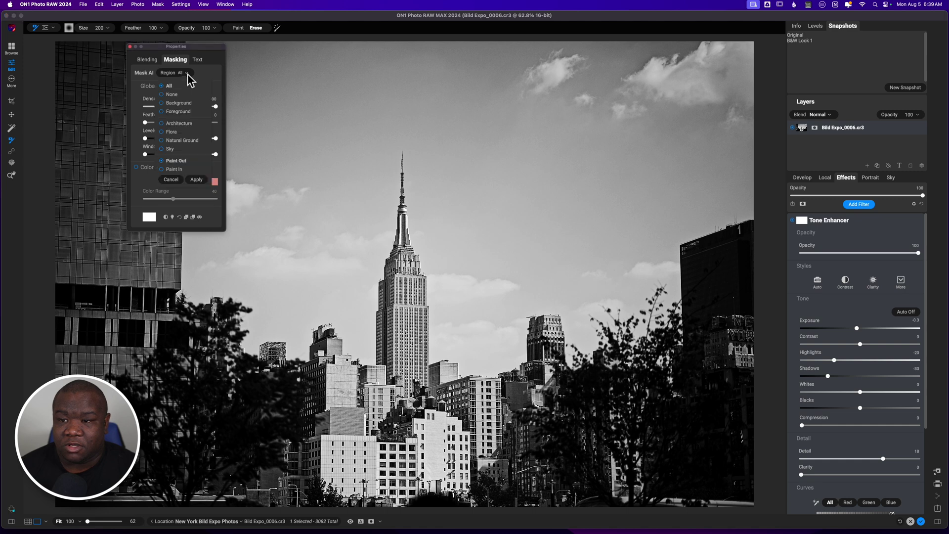
click(184, 123)
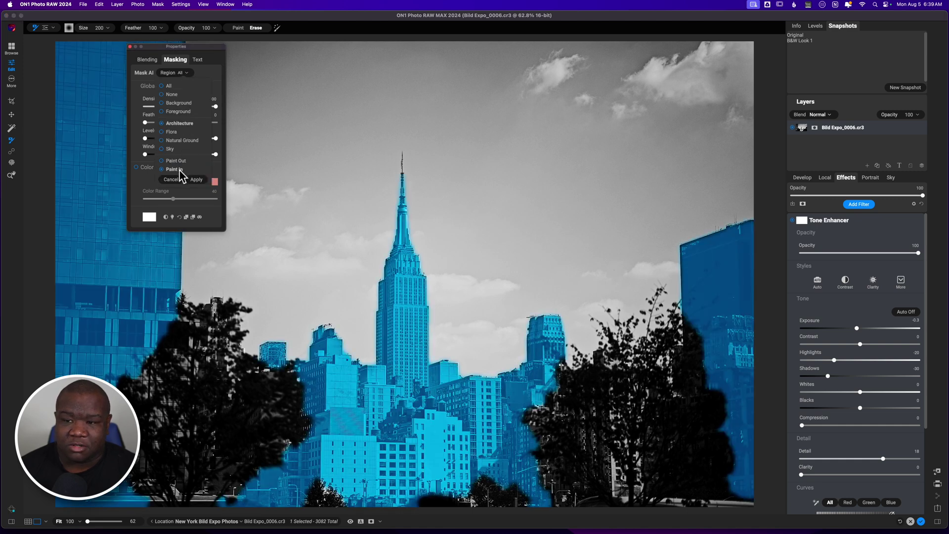
click(196, 180)
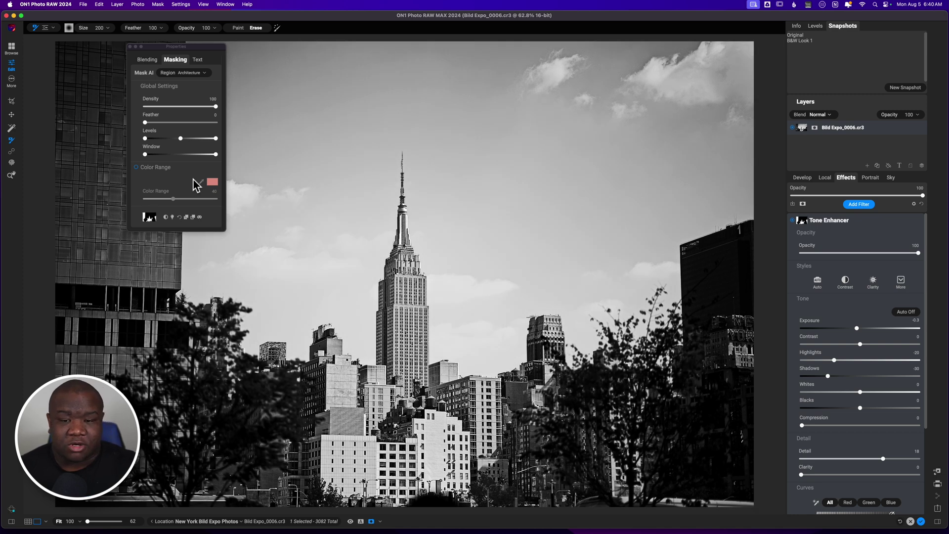
- Erase the Tone Enhancer mask from the top-left and left edge with a 1500-size, flow-100 brush
key(super+m)
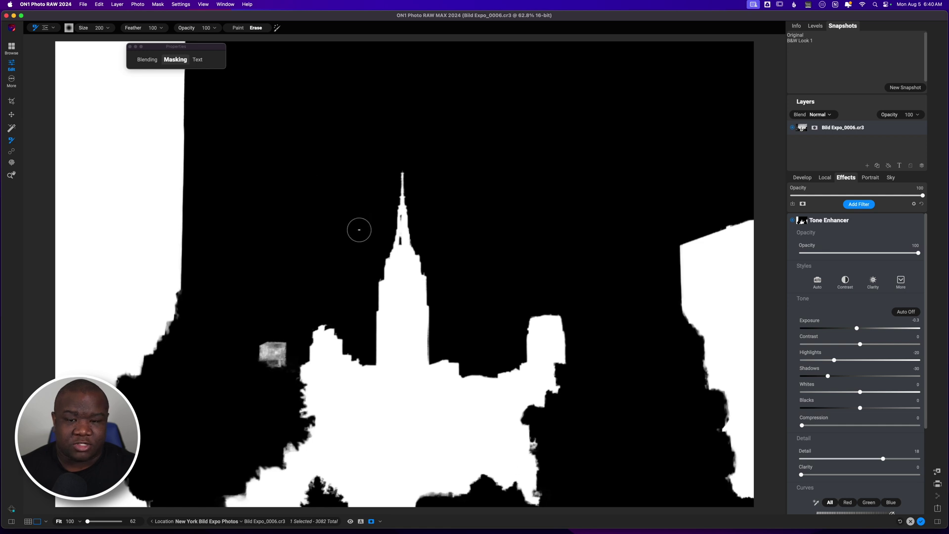
key(bracketright)
key(bracketright)
key(bracketright)
key(bracketright)
key(bracketright)
key(bracketright)
key(bracketright)
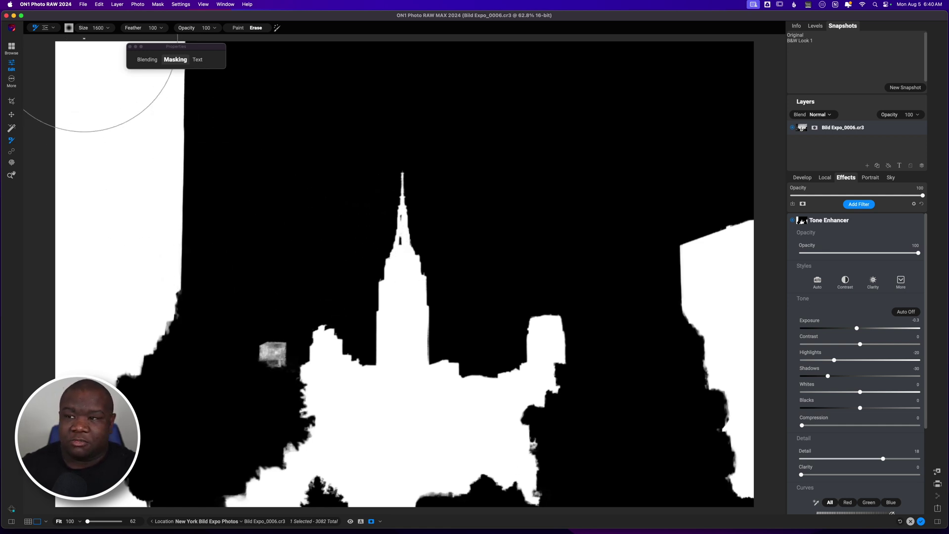
click(68, 28)
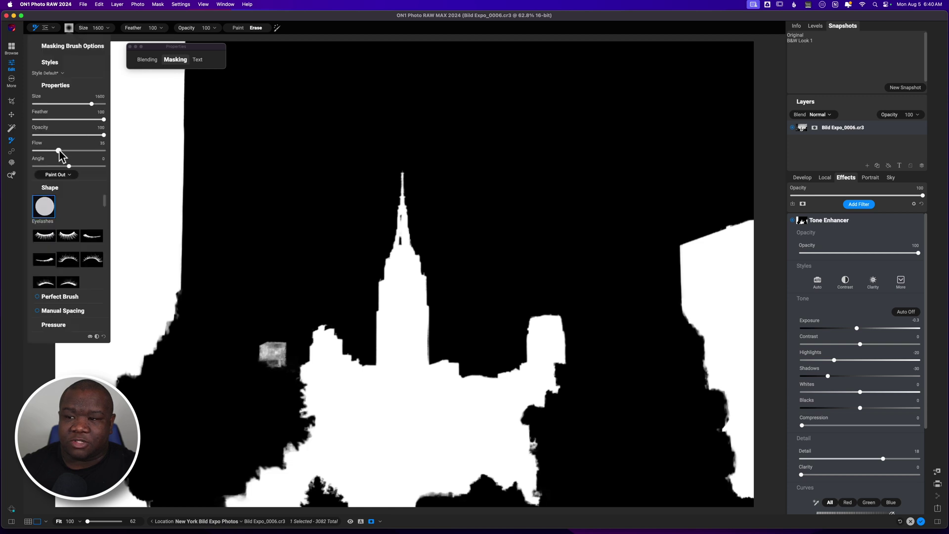
drag(59, 151, 144, 151)
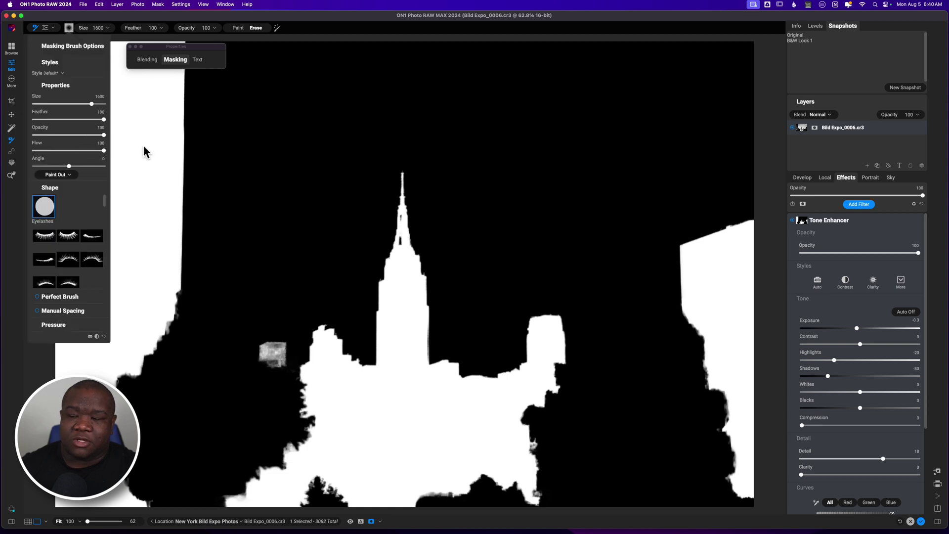
click(69, 28)
key(bracketleft)
mouse_move(160, 115)
mouse_down()
mouse_move(27, 107)
mouse_move(15, 121)
mouse_move(134, 27)
mouse_move(188, 27)
mouse_up()
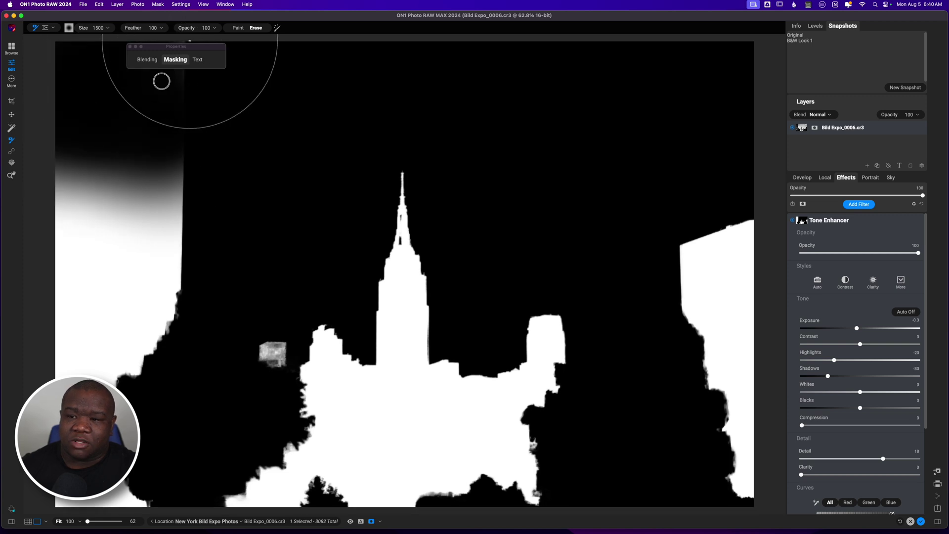
mouse_move(89, 125)
mouse_down()
mouse_move(102, 203)
mouse_move(178, 191)
mouse_move(106, 382)
mouse_move(155, 232)
mouse_move(138, 403)
mouse_move(89, 261)
mouse_move(148, 489)
mouse_move(112, 250)
mouse_move(149, 489)
mouse_move(150, 392)
mouse_up()
- Toggle the grayscale mask view to confirm the sky and trees stay excluded
key(bracketleft)
key(bracketleft)
key(bracketleft)
key(bracketleft)
key(bracketleft)
key(bracketleft)
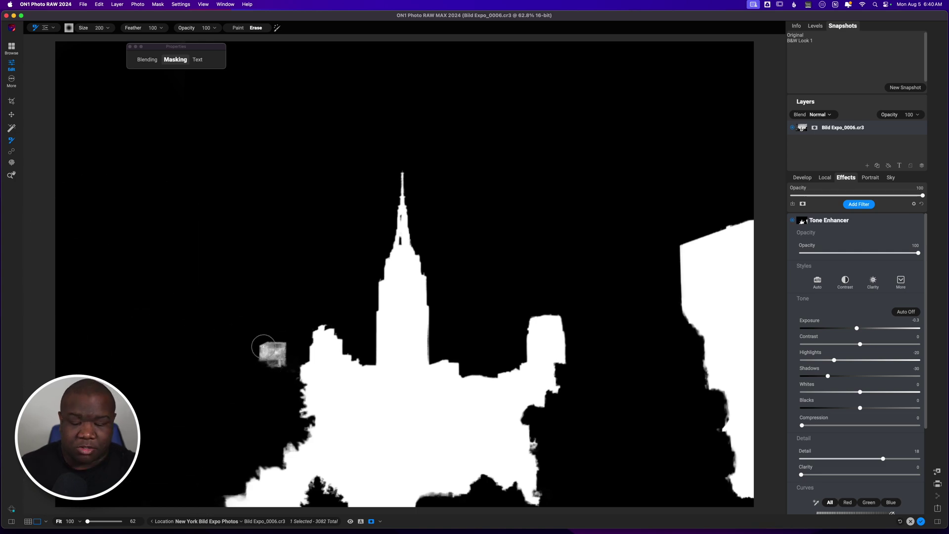
key(super+m)
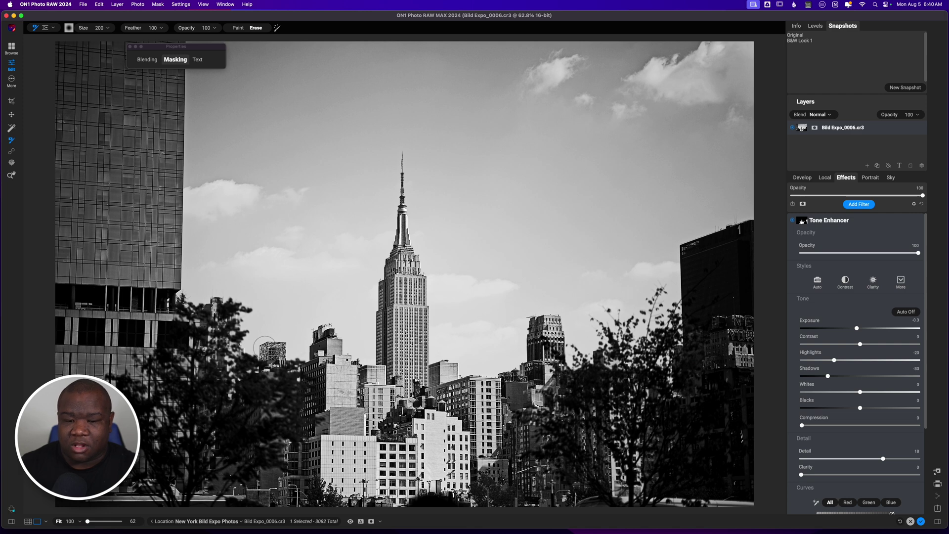
key(super+m)
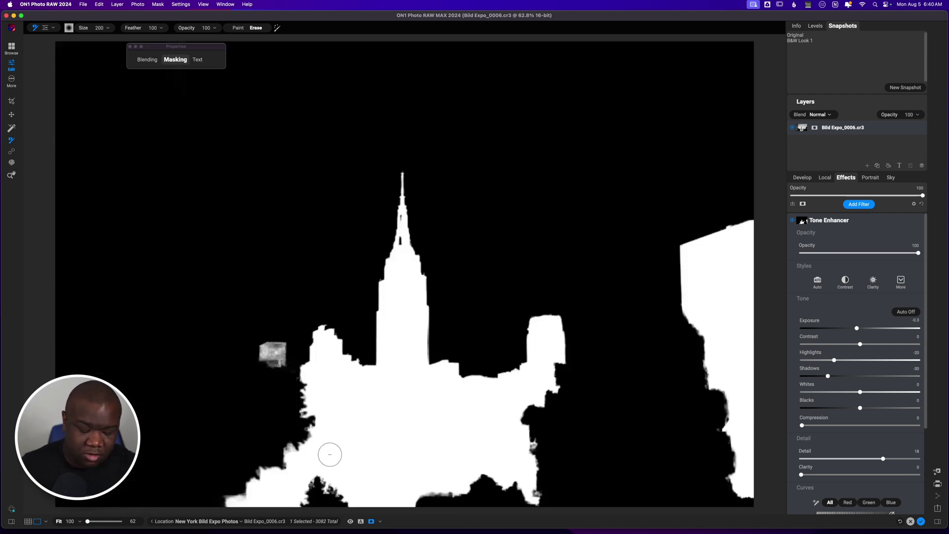
key(super+m)
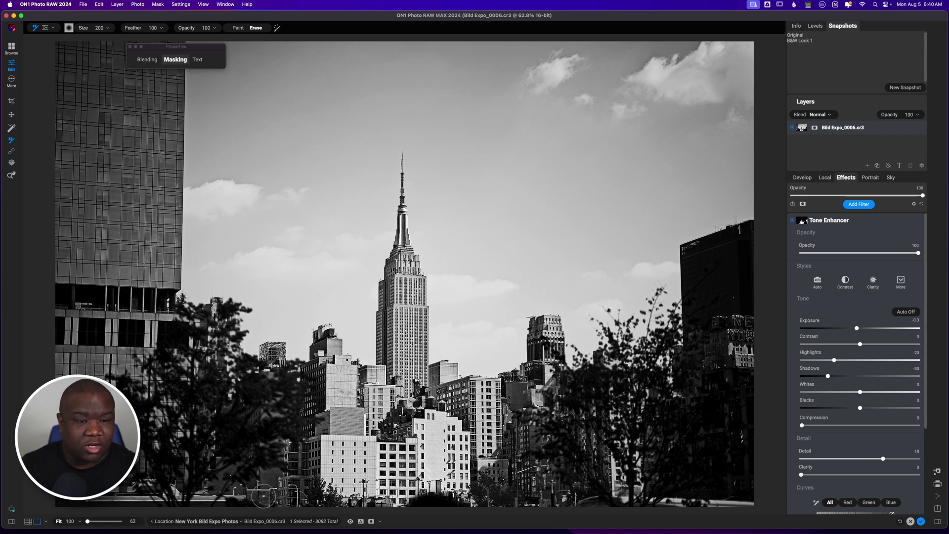
key(super+m)
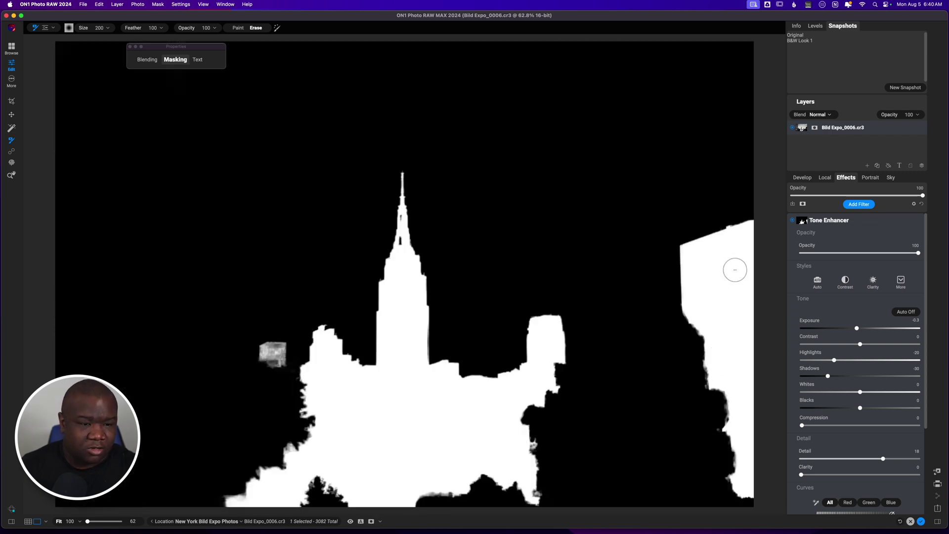
key(super+m)
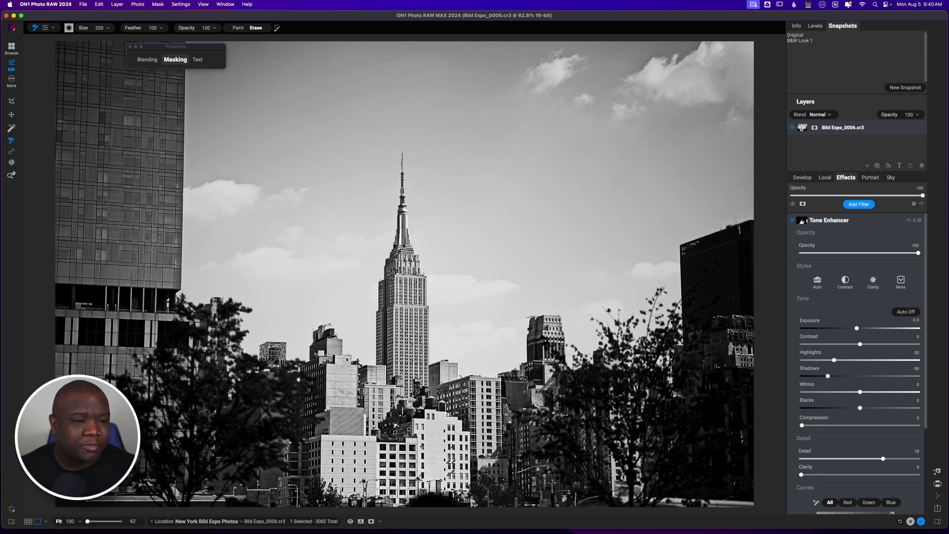
- Collapse Tone Enhancer and compare the monochrome edit against the colour original
click(852, 221)
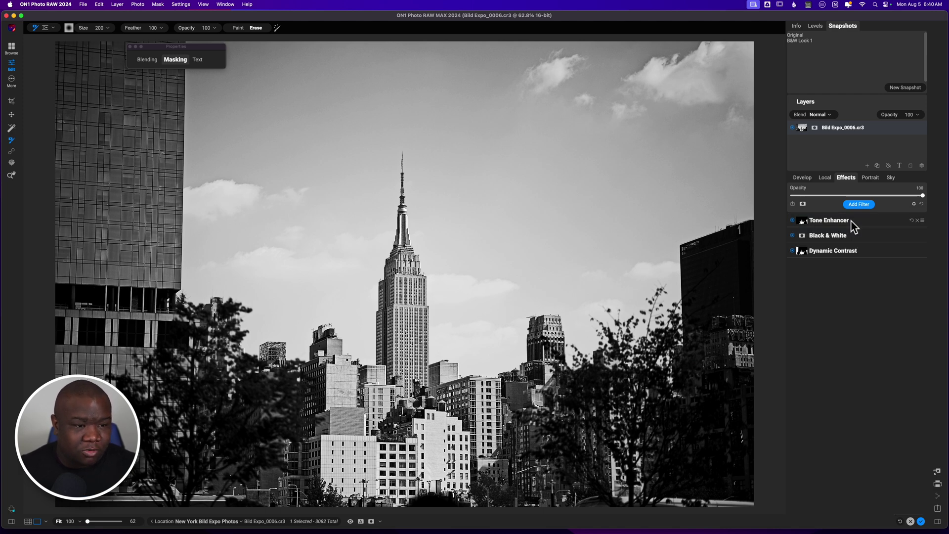
key(backslash)
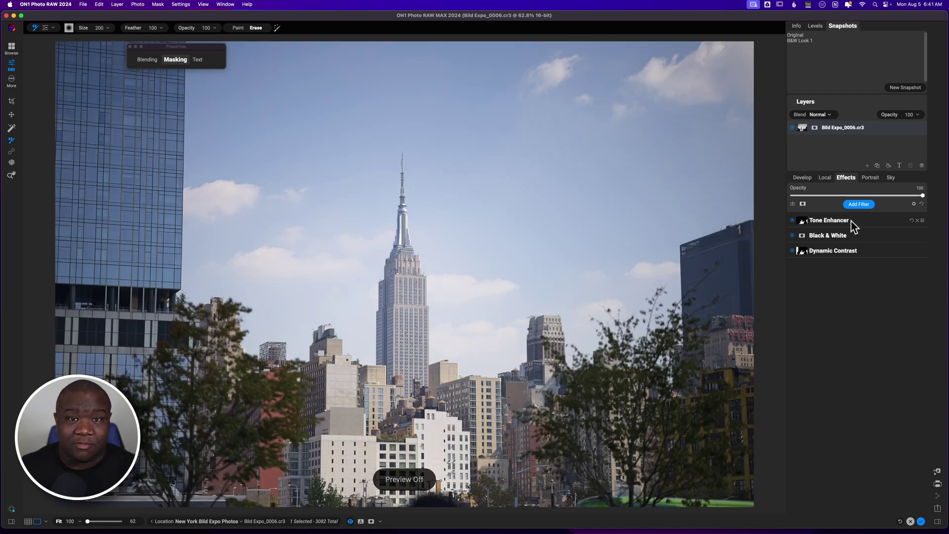
key(backslash)
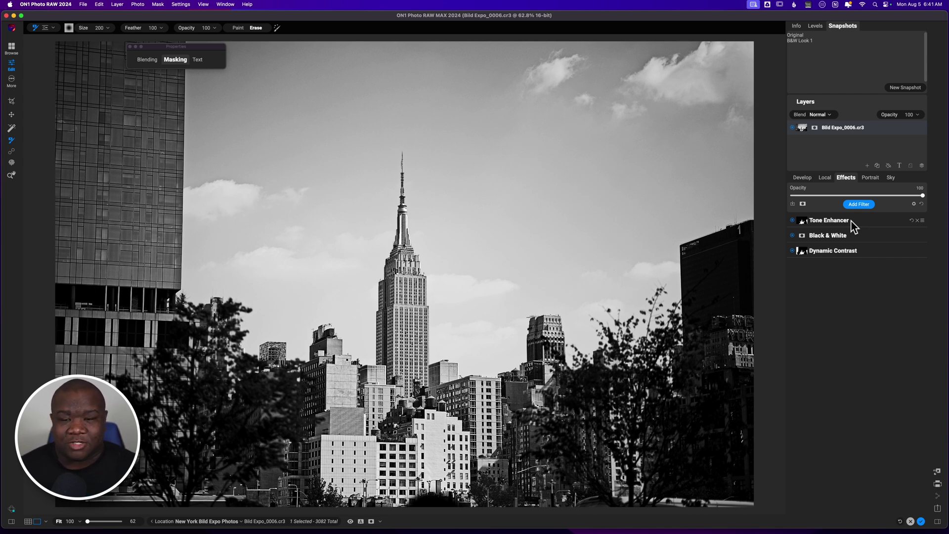
- Apply the Clouds 035 sky in Sky Swap AI and set the detection Method to Model B
click(892, 179)
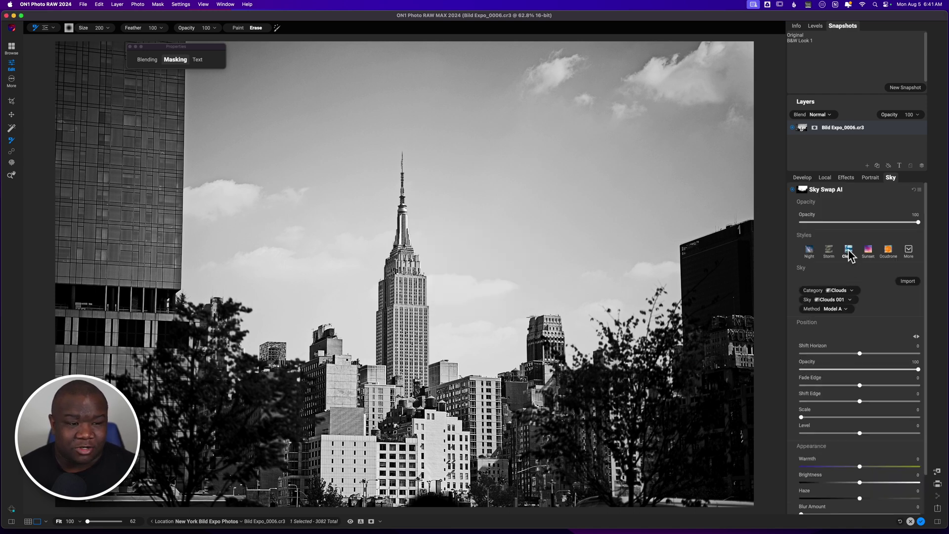
click(849, 251)
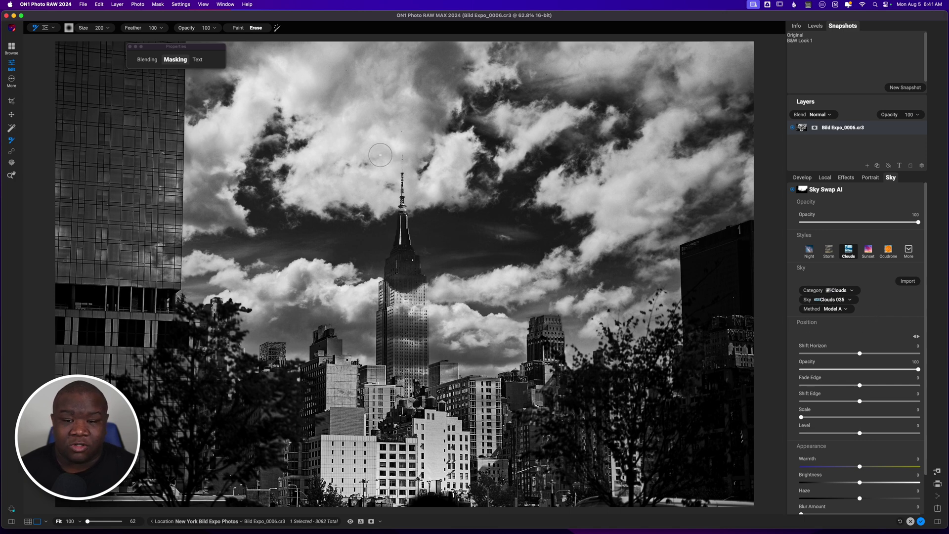
click(844, 310)
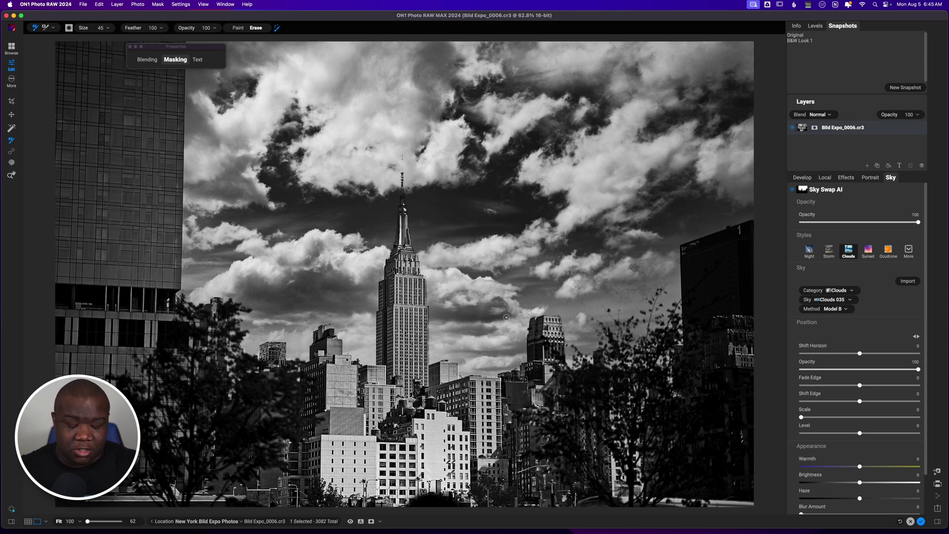
- Show the sky mask and zoom in to 200% over the Empire State spire
key(m)
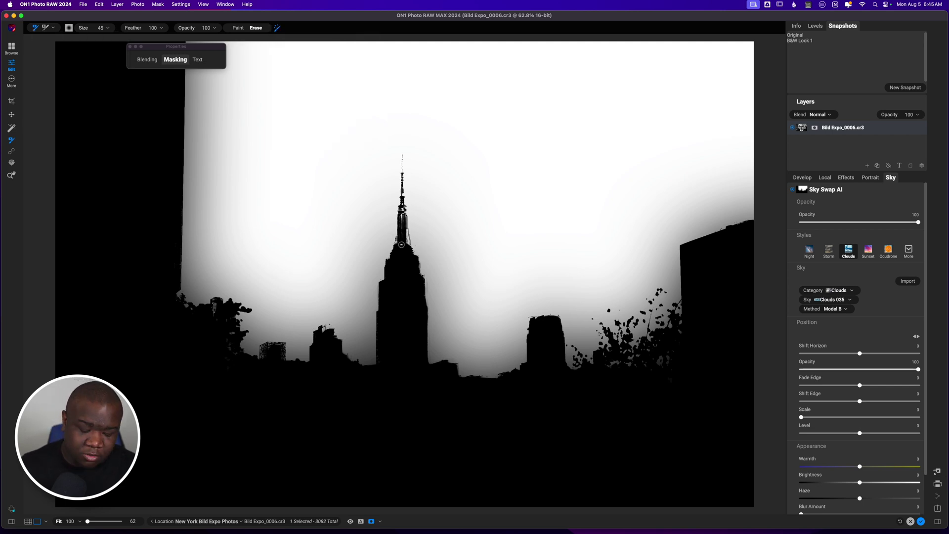
scroll(402, 244, up, 5)
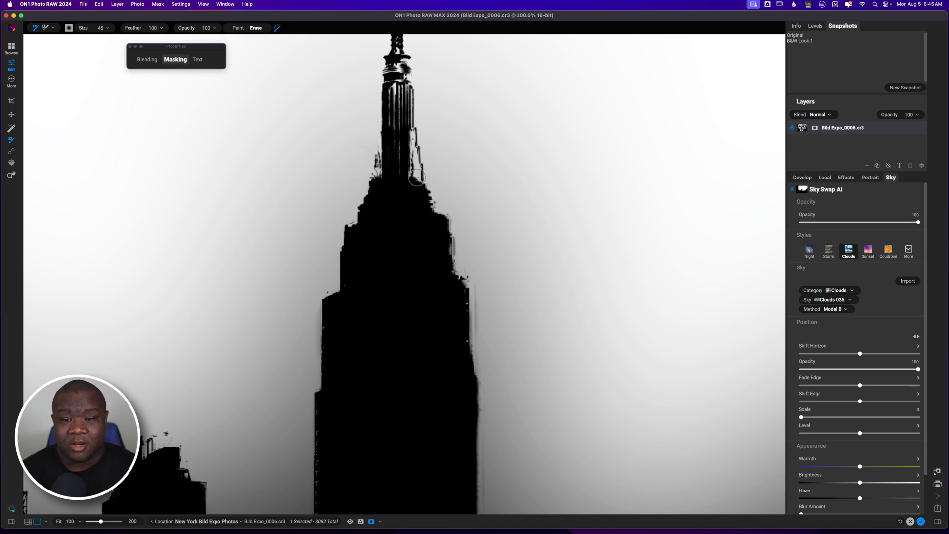
- Erase the sky mask along the spire's right edge and body, checking against the photo view
mouse_move(416, 177)
mouse_down()
mouse_move(411, 132)
mouse_move(407, 178)
mouse_up()
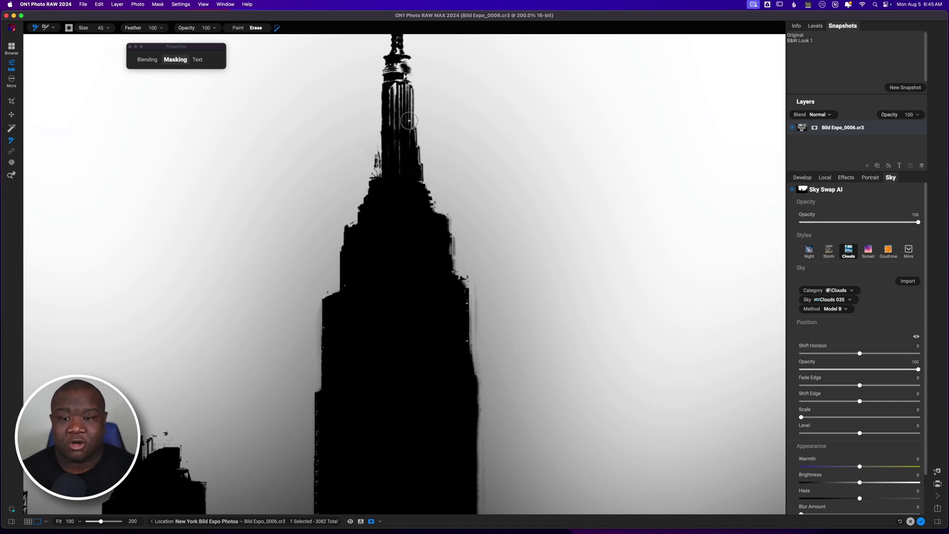
key(super+m)
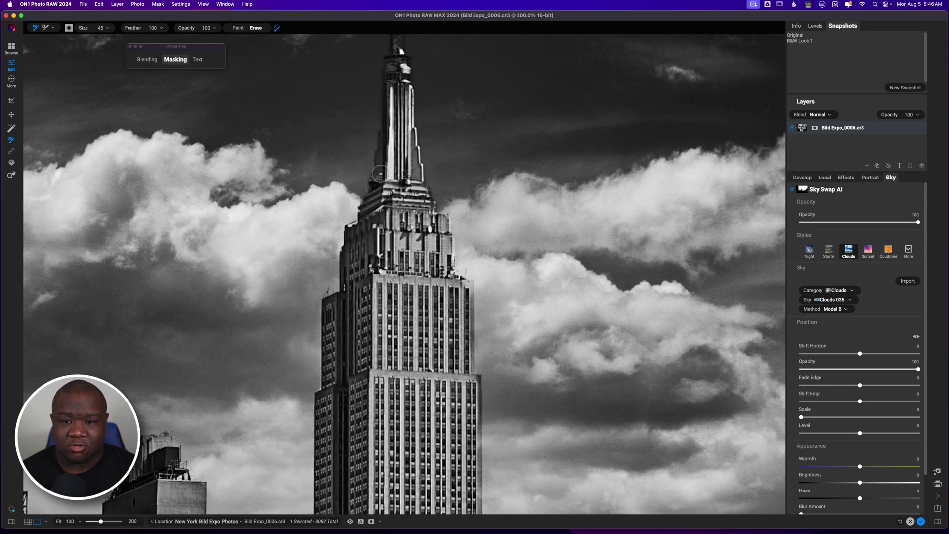
key(super+m)
mouse_move(387, 172)
mouse_down()
mouse_move(394, 84)
mouse_move(393, 125)
mouse_move(394, 97)
mouse_move(404, 123)
mouse_move(406, 79)
mouse_move(406, 115)
mouse_move(404, 79)
mouse_move(404, 96)
mouse_up()
key(super+m)
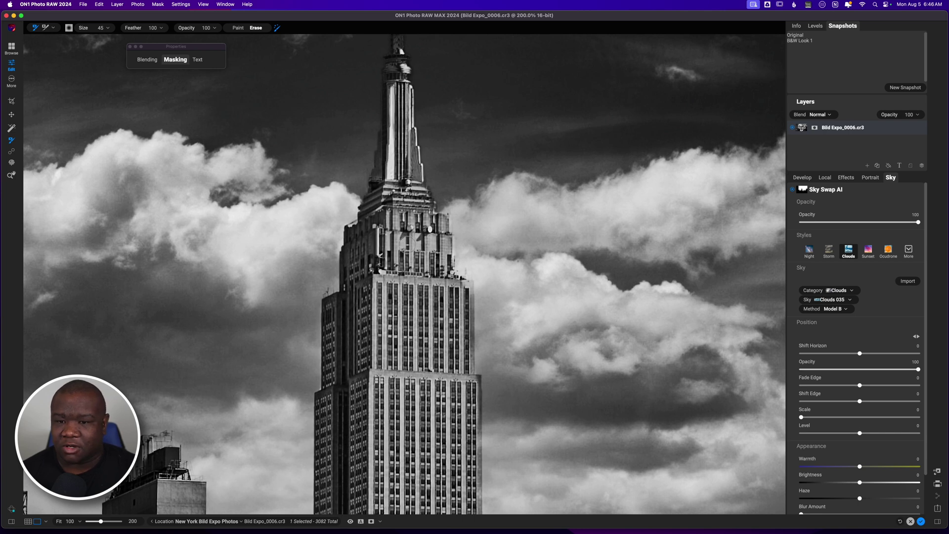
- Dab away sky beside the spire and erase the mask over the spire tip, then view the clouds
key(m)
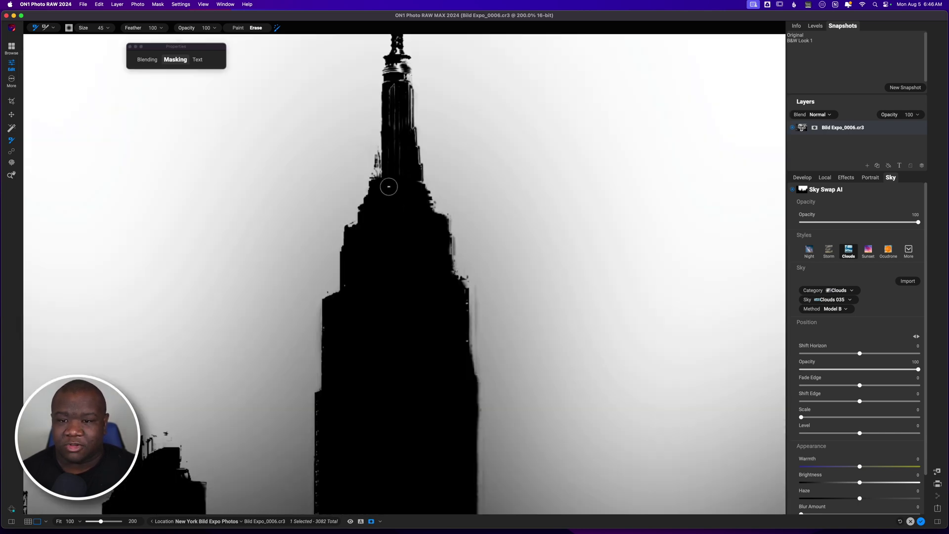
key(m)
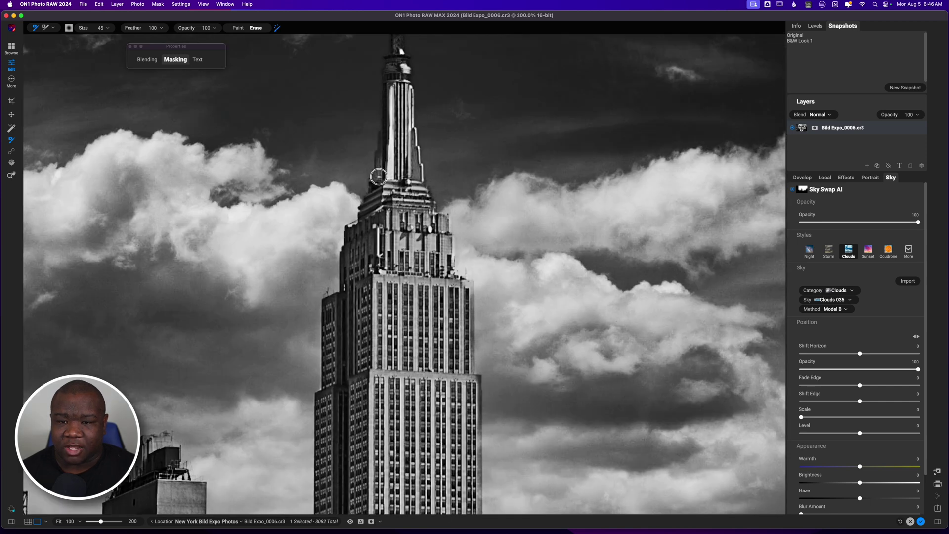
click(375, 181)
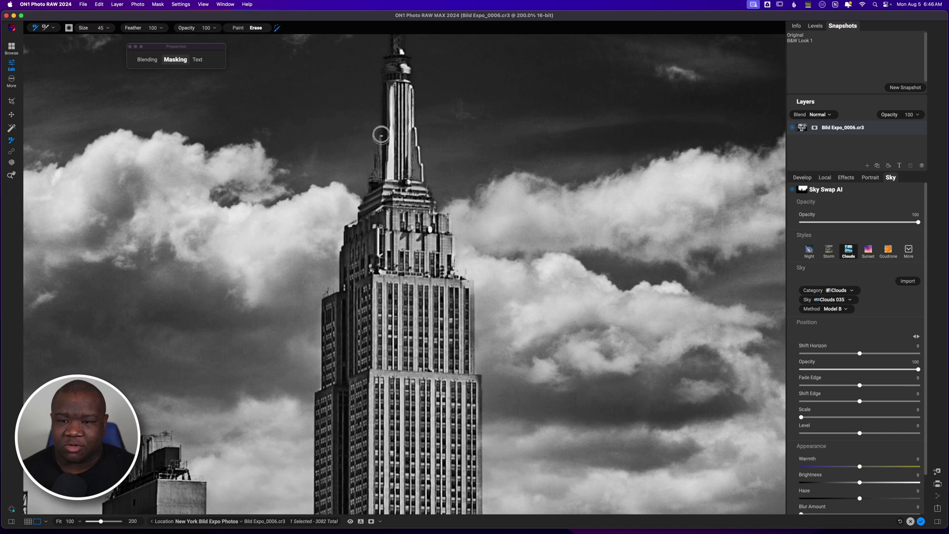
key(super+m)
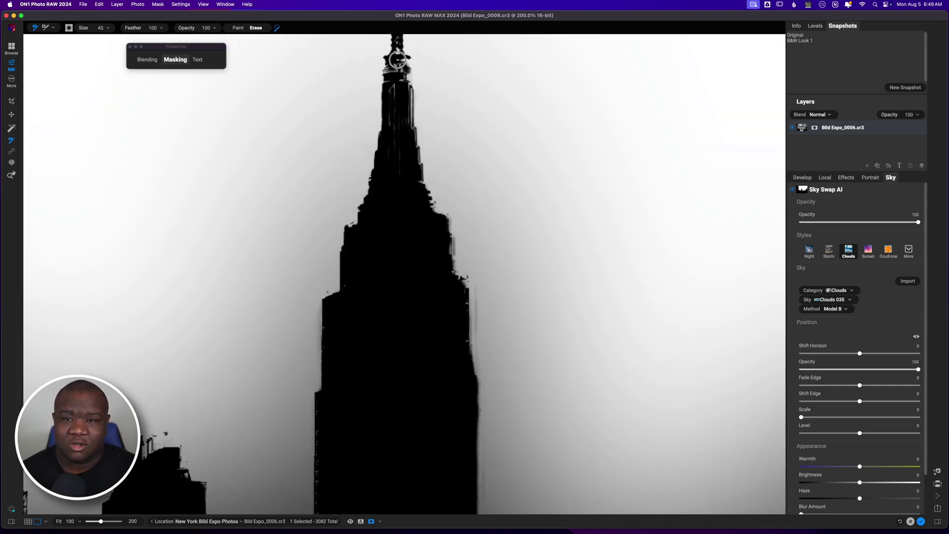
drag(397, 60, 399, 48)
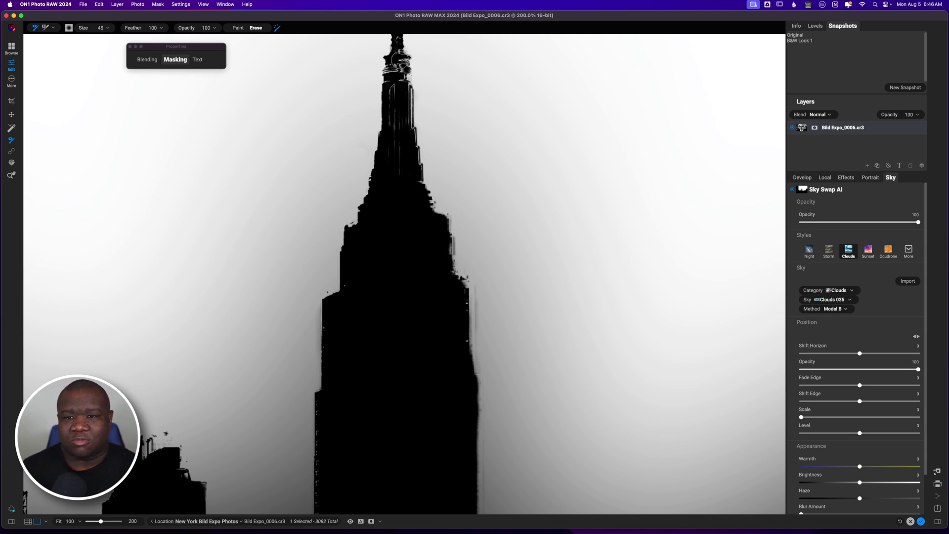
key(o)
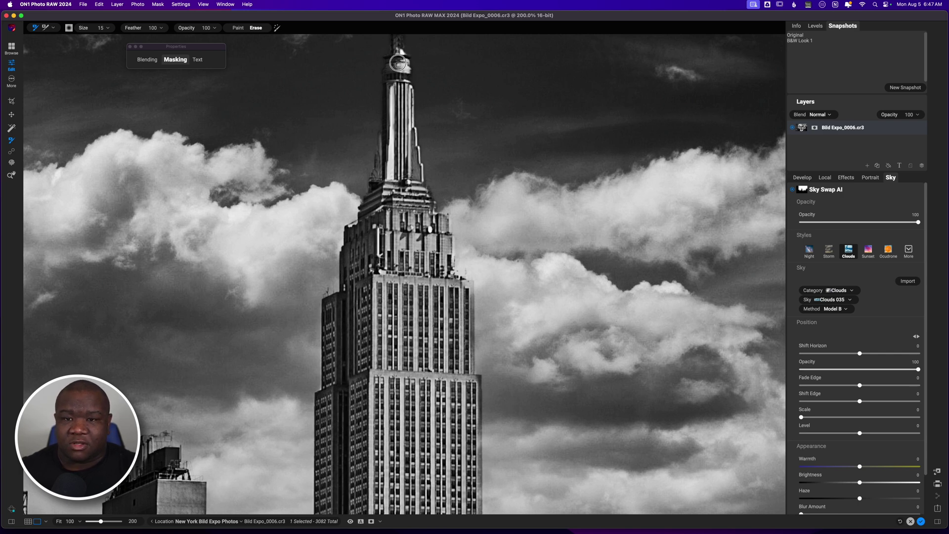
- Restore the antenna top, then erase sky along the spire's left edge and centre at brush size 40
drag(397, 47, 397, 83)
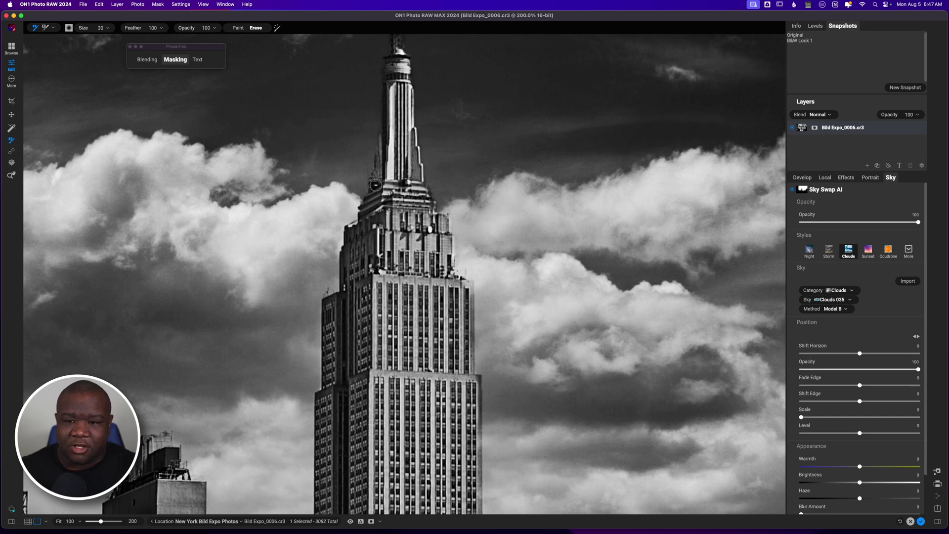
drag(376, 186, 387, 135)
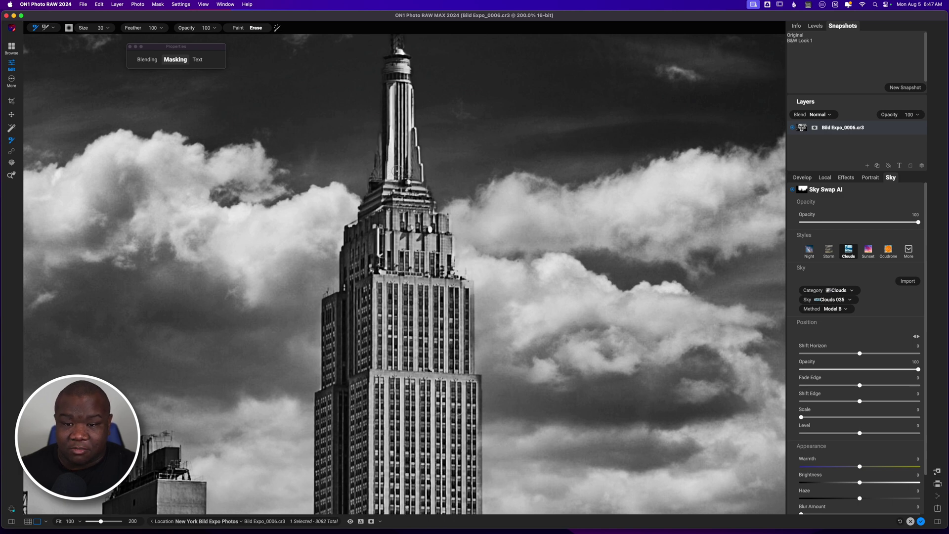
key(bracketright)
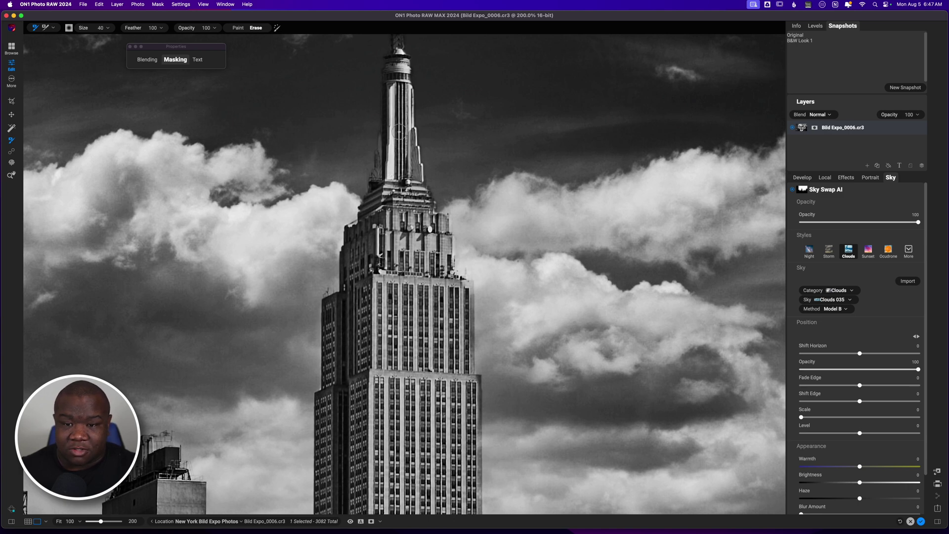
mouse_move(399, 132)
mouse_down()
mouse_move(398, 232)
mouse_move(424, 293)
mouse_up()
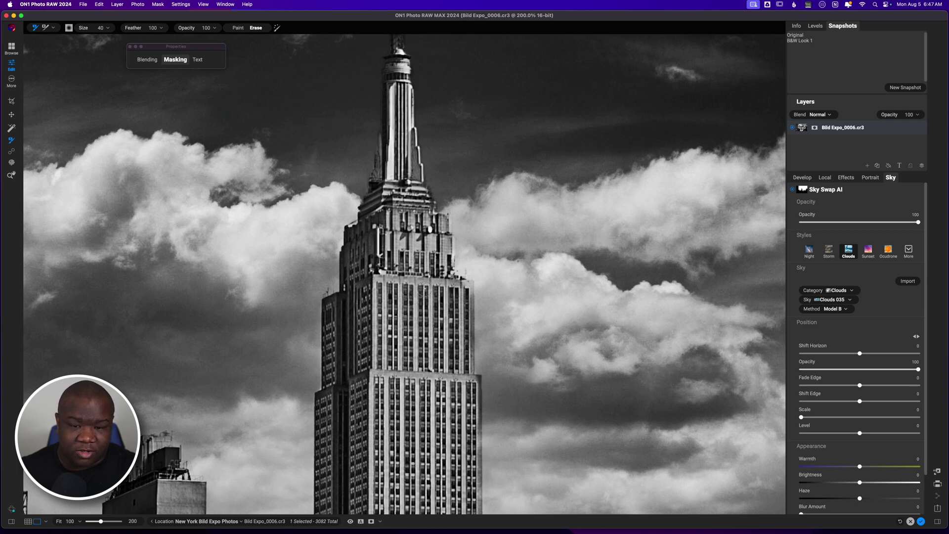
key(bracketleft)
key(bracketleft)
key(bracketleft)
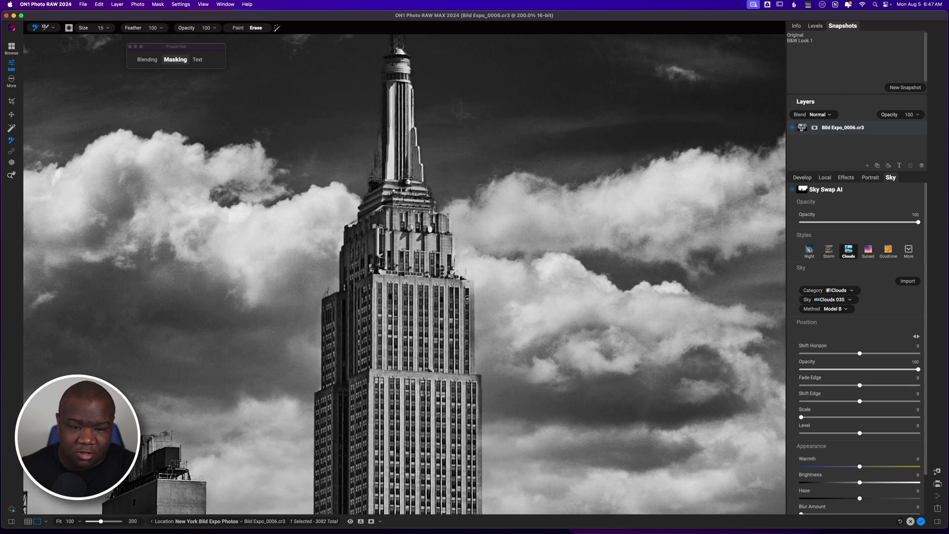
- Erase sky along the tower's right edge at size 15, paint sky back beside it at size 25, and fit to window
mouse_move(467, 298)
mouse_down()
mouse_move(471, 282)
mouse_move(458, 283)
mouse_move(469, 294)
mouse_move(468, 285)
mouse_move(467, 303)
mouse_up()
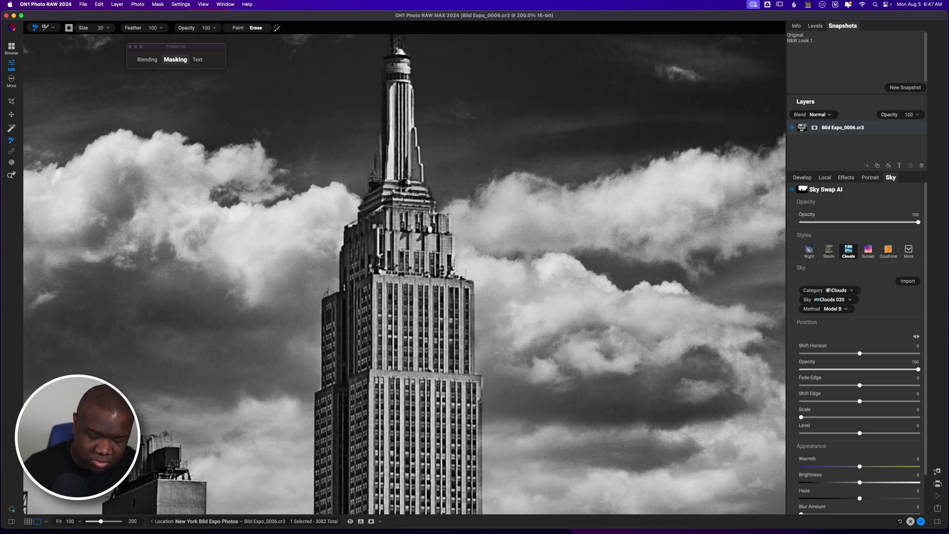
key(bracketright)
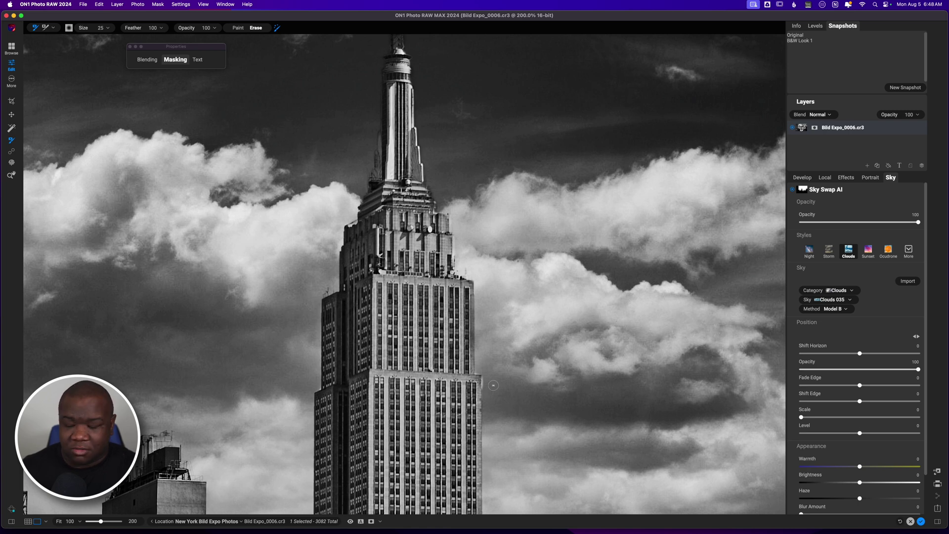
key(alt)
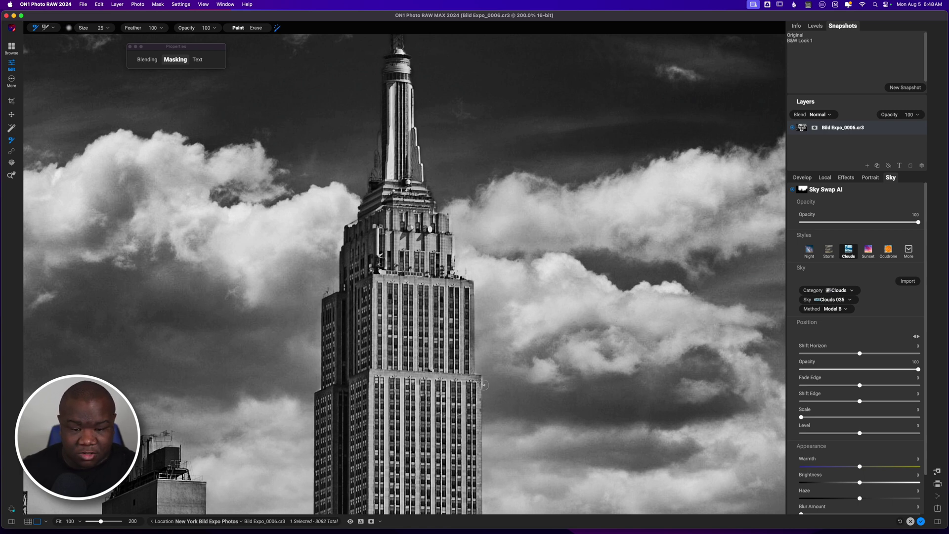
drag(484, 384, 484, 386)
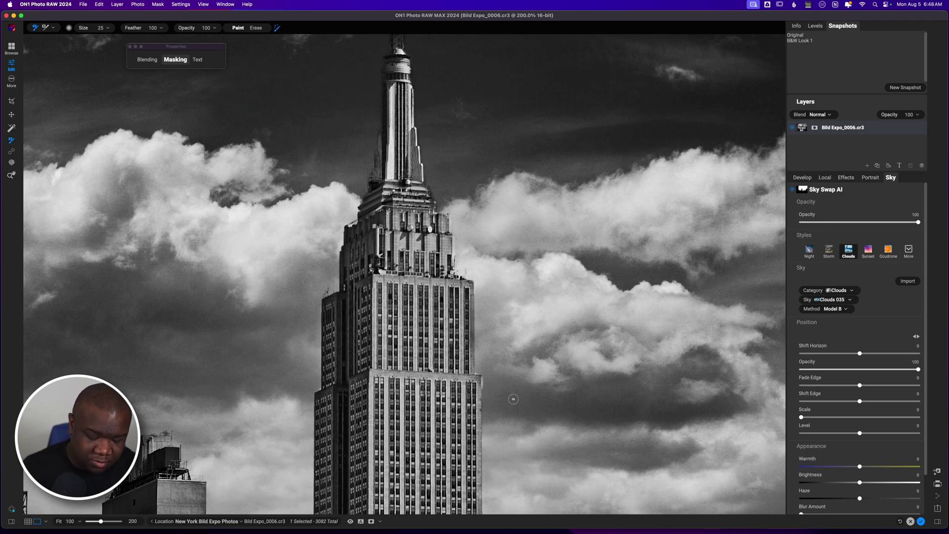
key(super+0)
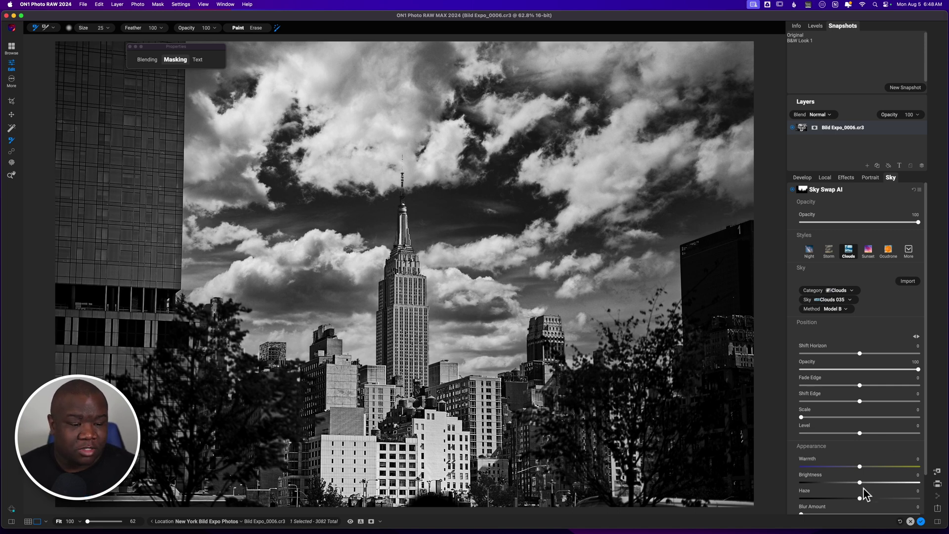
- Set sky Brightness to -4, choose Clouds 027, and set Scale to 10 and Blur Amount to 2
drag(860, 483, 853, 483)
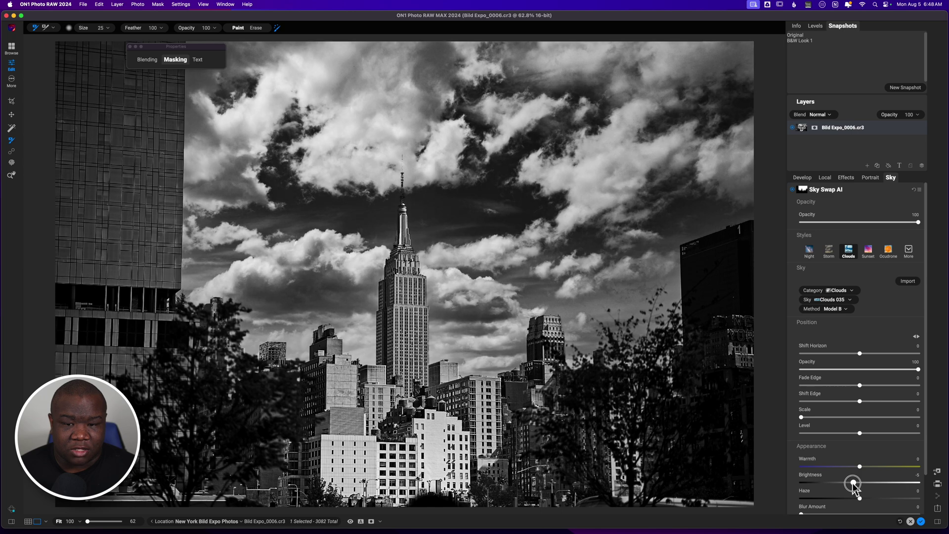
click(848, 301)
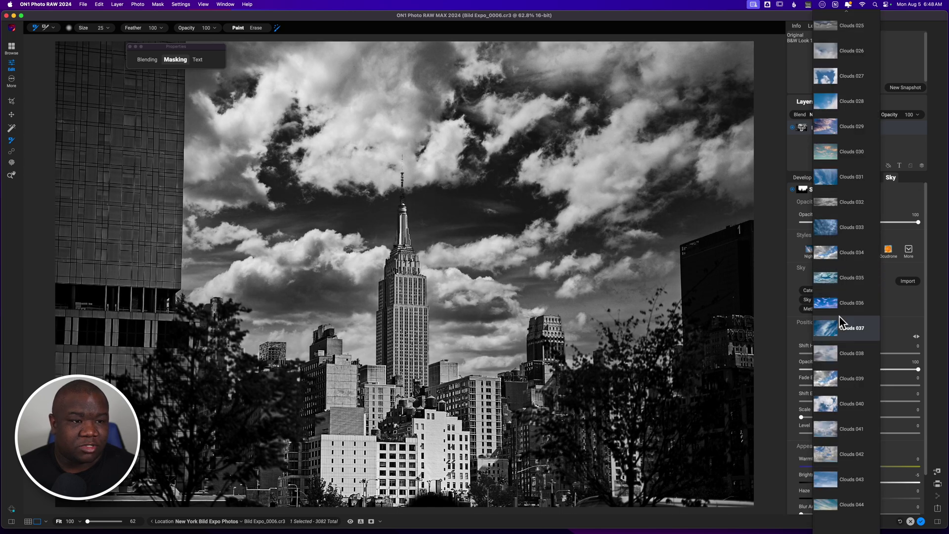
click(852, 76)
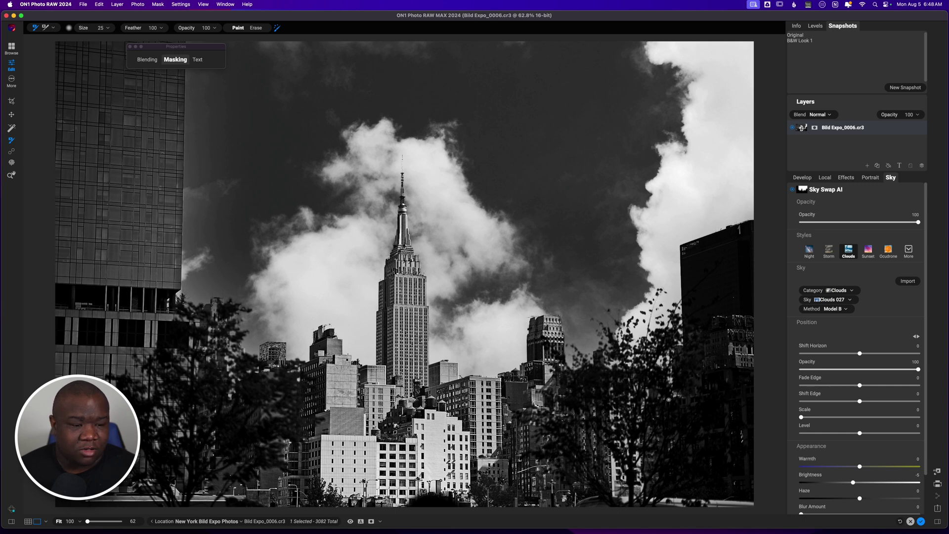
drag(802, 417, 814, 418)
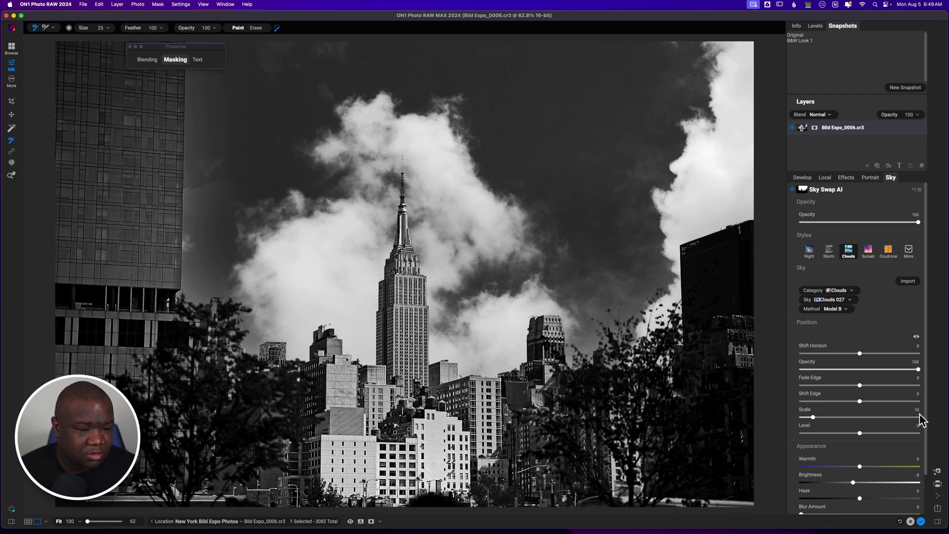
drag(927, 413, 929, 458)
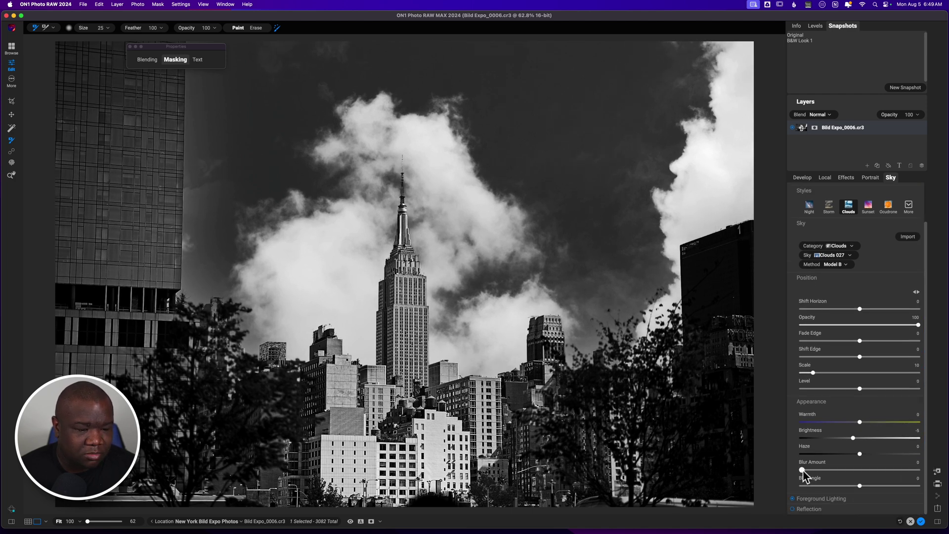
mouse_move(803, 470)
mouse_down()
mouse_move(821, 468)
mouse_move(806, 469)
mouse_up()
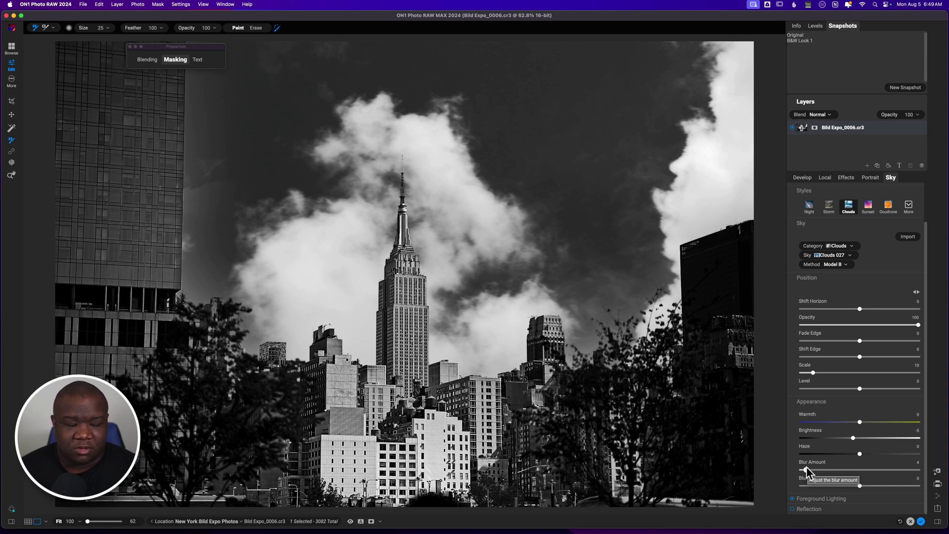
drag(806, 467, 804, 468)
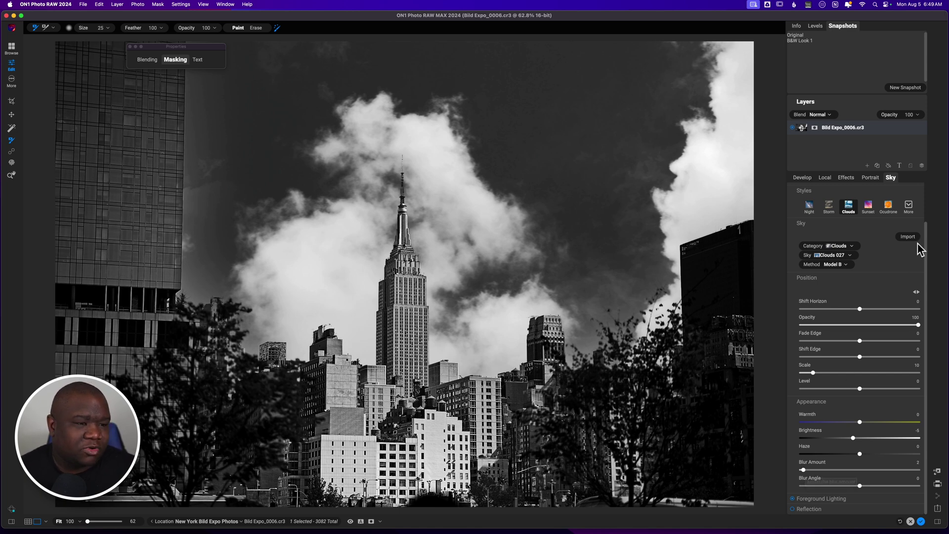
- Collapse Sky Swap AI and add a new adjustment in the Local tab
drag(926, 238, 925, 190)
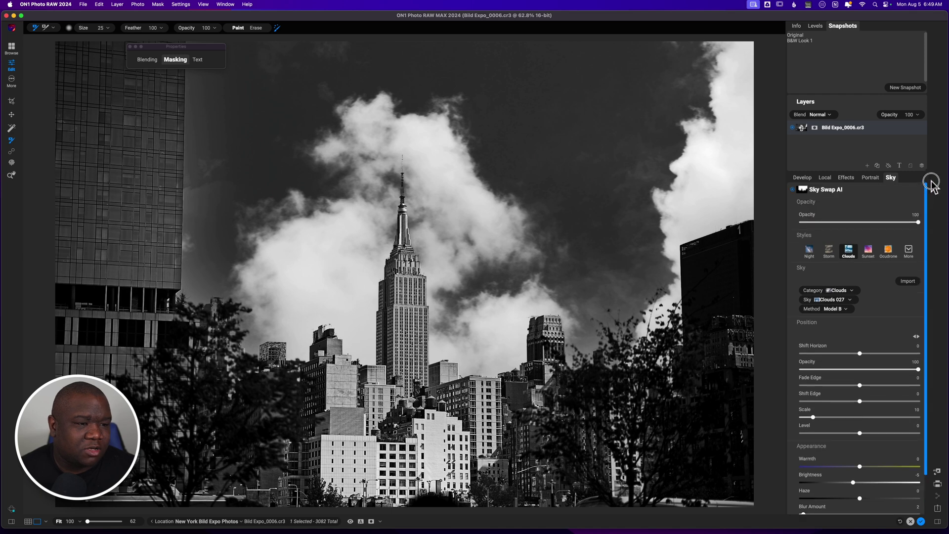
click(847, 190)
click(829, 181)
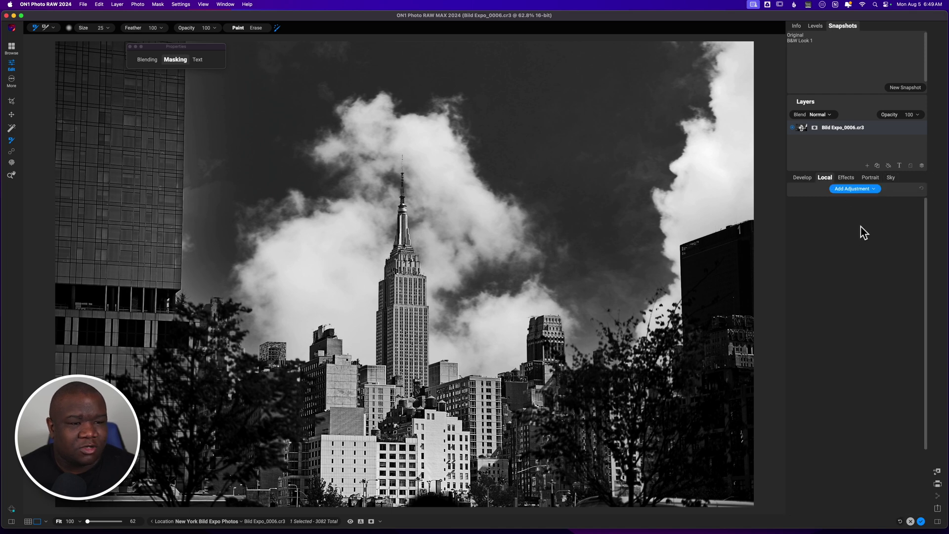
click(856, 191)
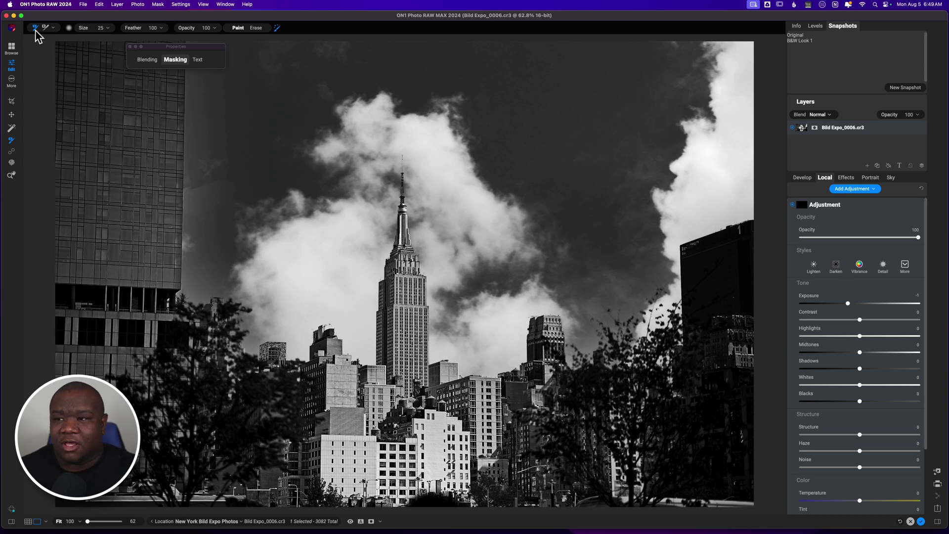
- Shape a Vignette gradient mask around the Empire State Building and lower Exposure to -1.65
click(52, 28)
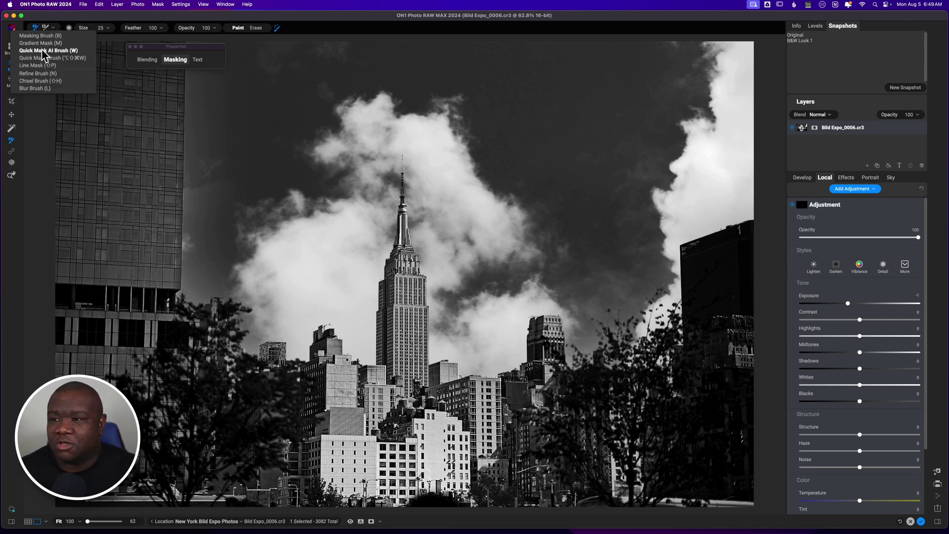
click(42, 43)
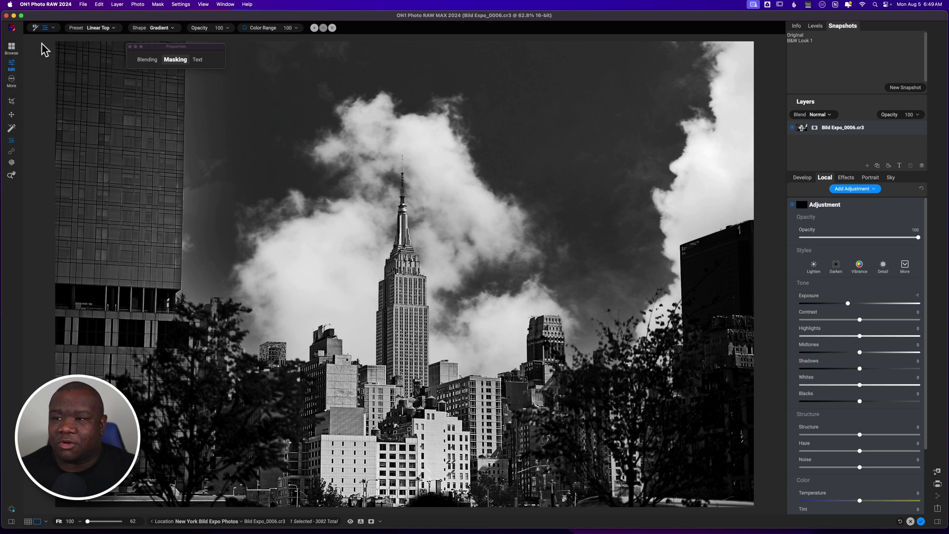
click(99, 28)
click(102, 28)
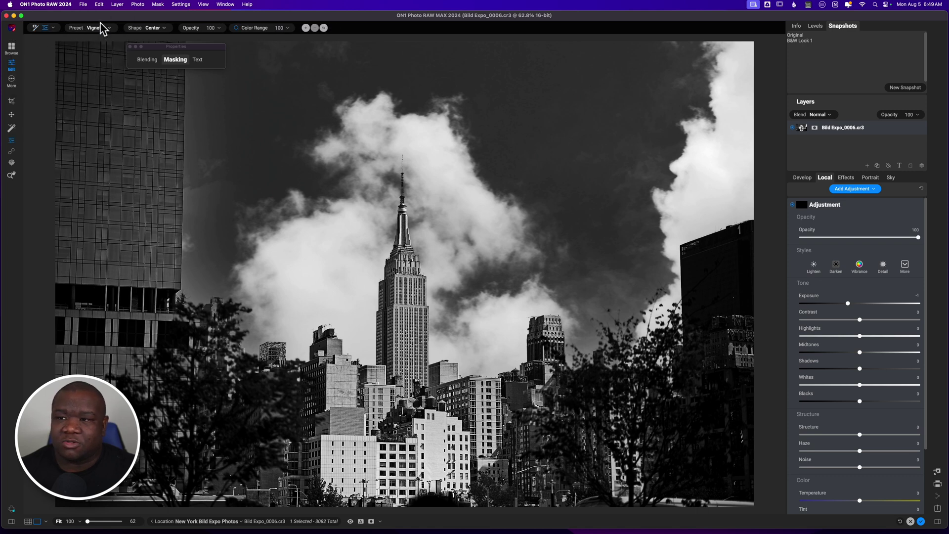
click(412, 292)
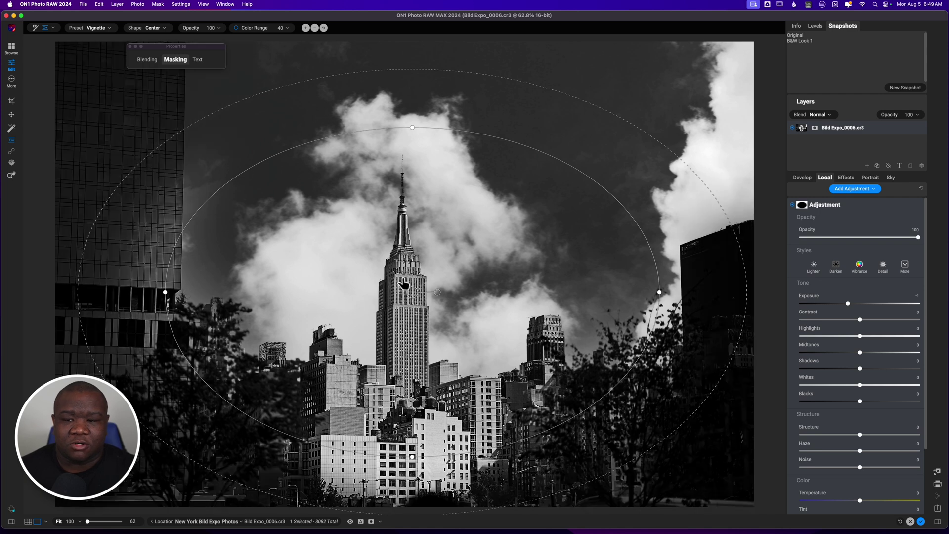
drag(241, 411, 372, 373)
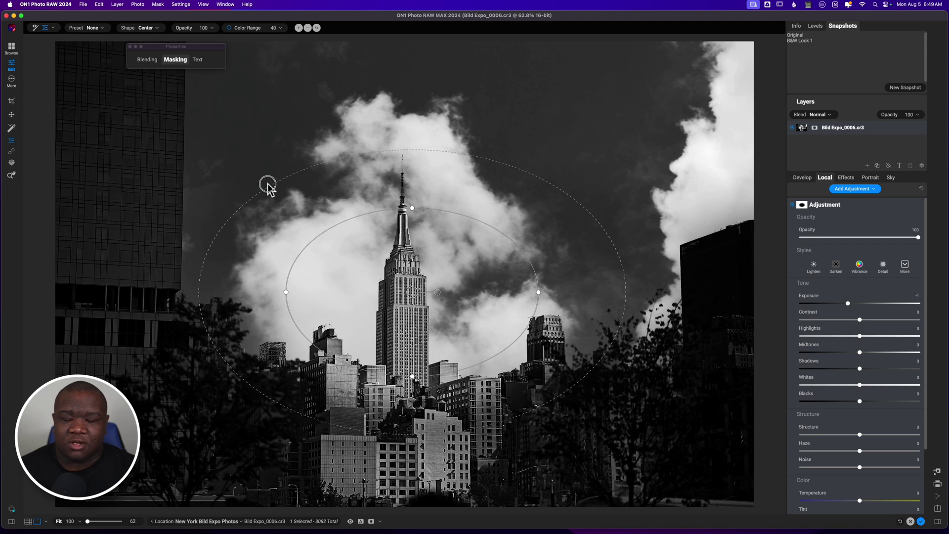
drag(268, 185, 76, 146)
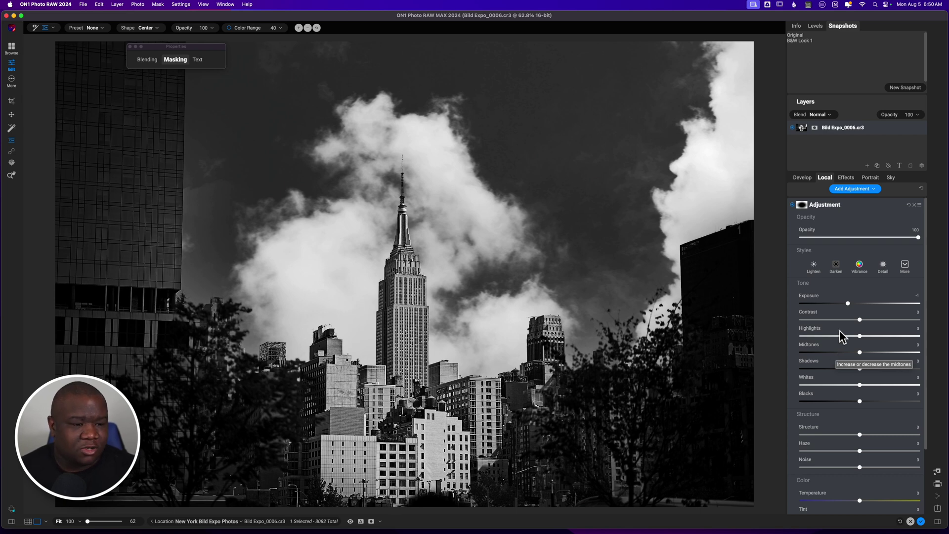
drag(848, 304, 841, 306)
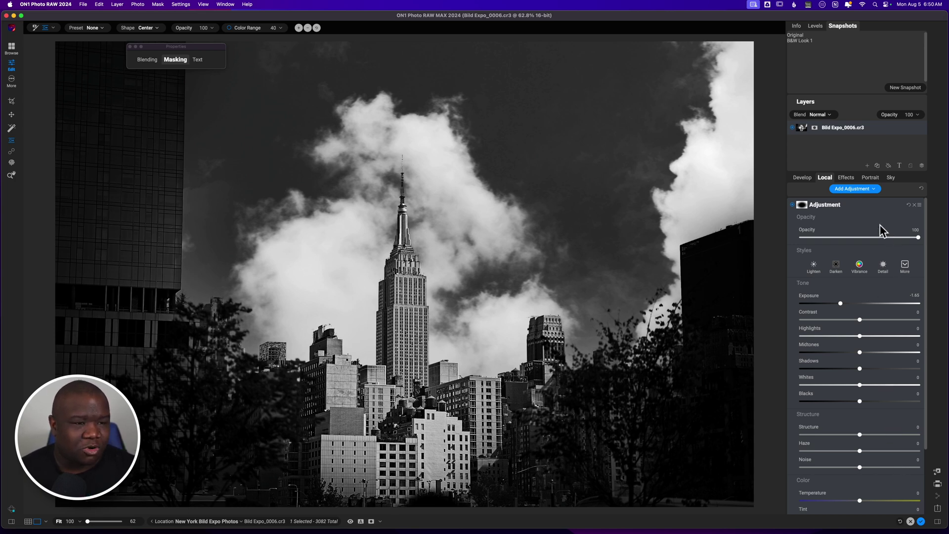
- Add a black Color Fill layer and move it below Bild Expo_0006.cr3
click(888, 167)
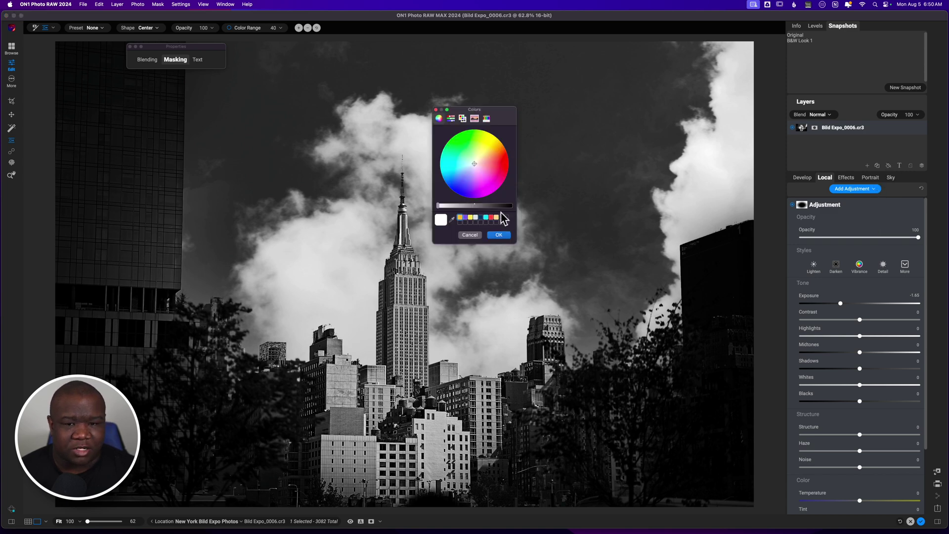
drag(498, 205, 520, 211)
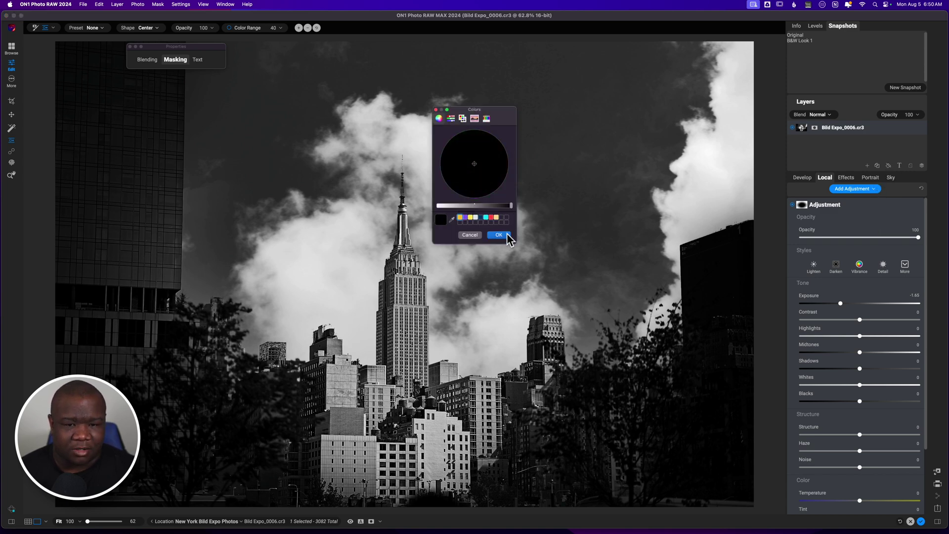
key(Escape)
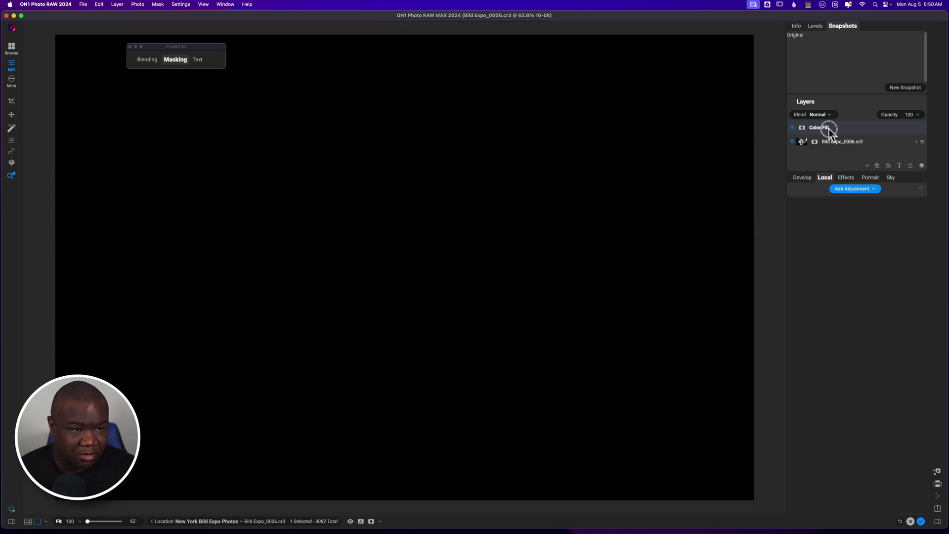
drag(830, 130, 813, 146)
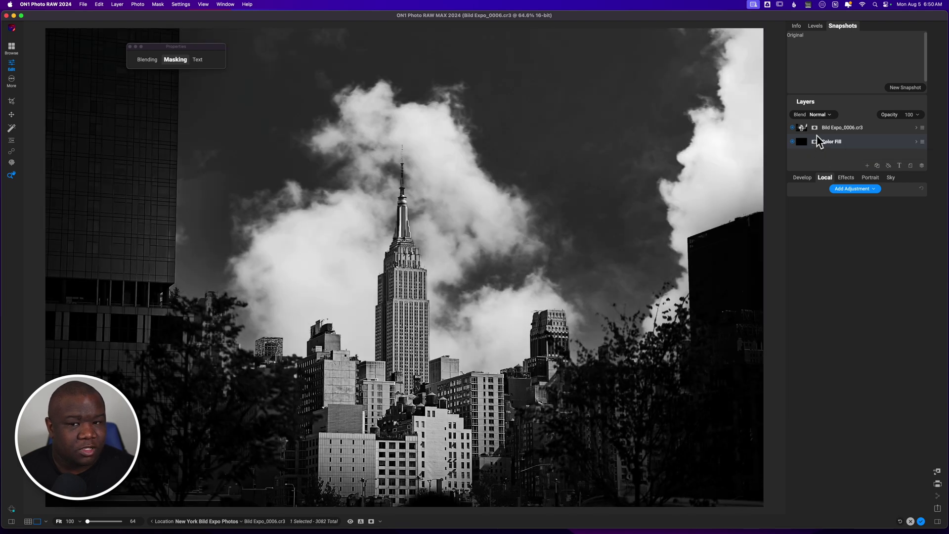
- Mask the Bild Expo_0006.cr3 layer with an Edges-shaped vignette gradient over the photo
click(815, 128)
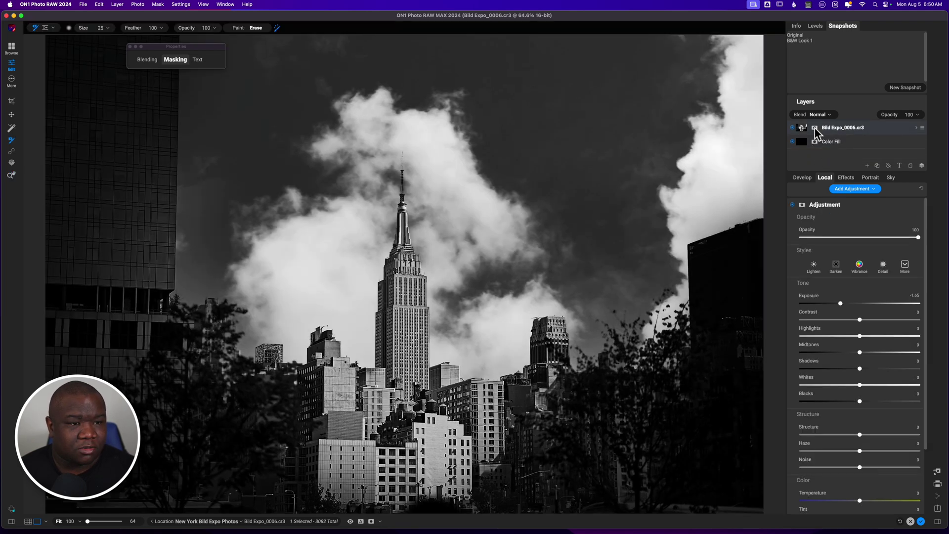
click(815, 128)
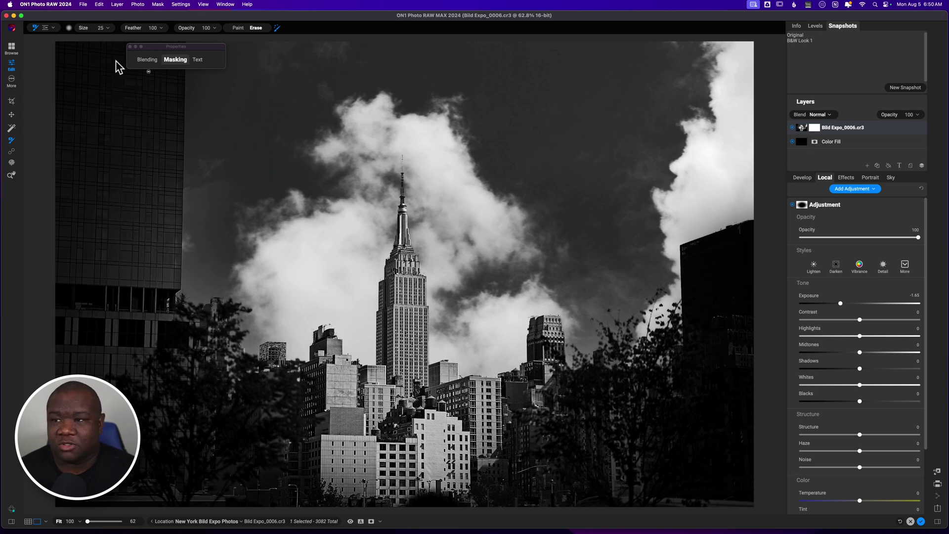
click(47, 30)
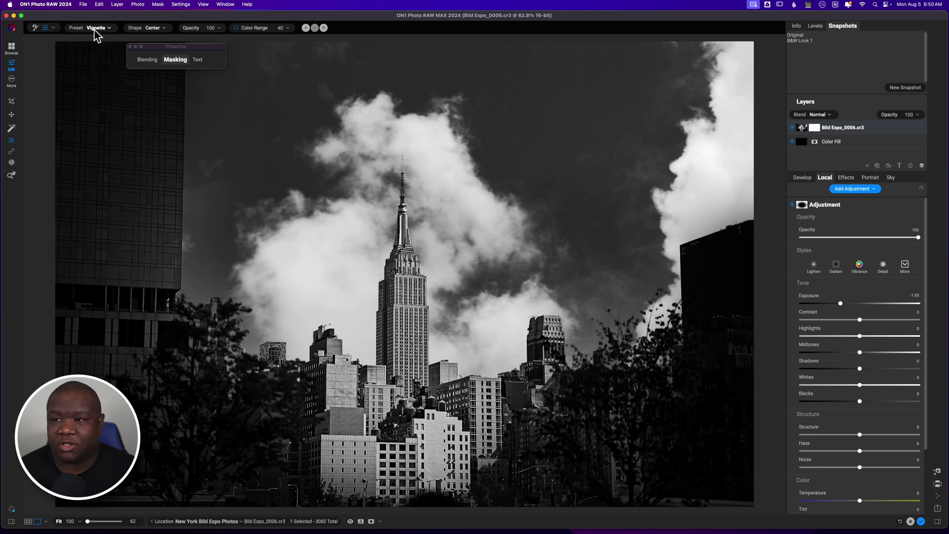
click(403, 280)
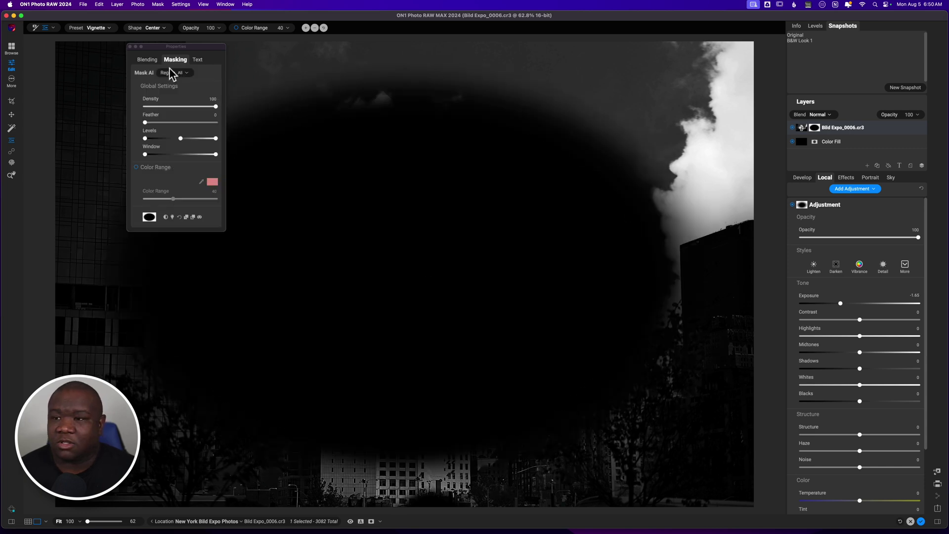
click(164, 28)
click(162, 30)
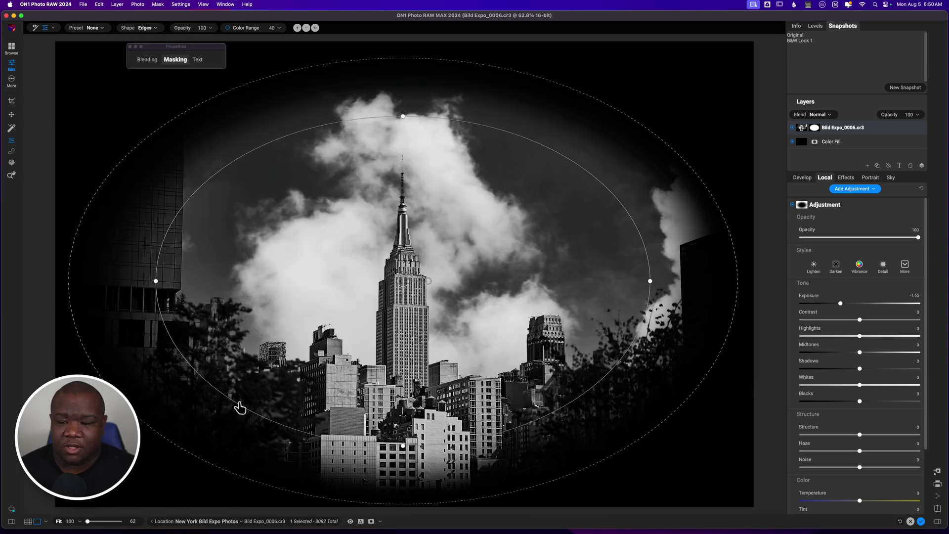
- Reshape the vignette into an upright oval around the spire, with falloff stretched beyond the photo
drag(239, 409, 345, 338)
drag(428, 283, 390, 330)
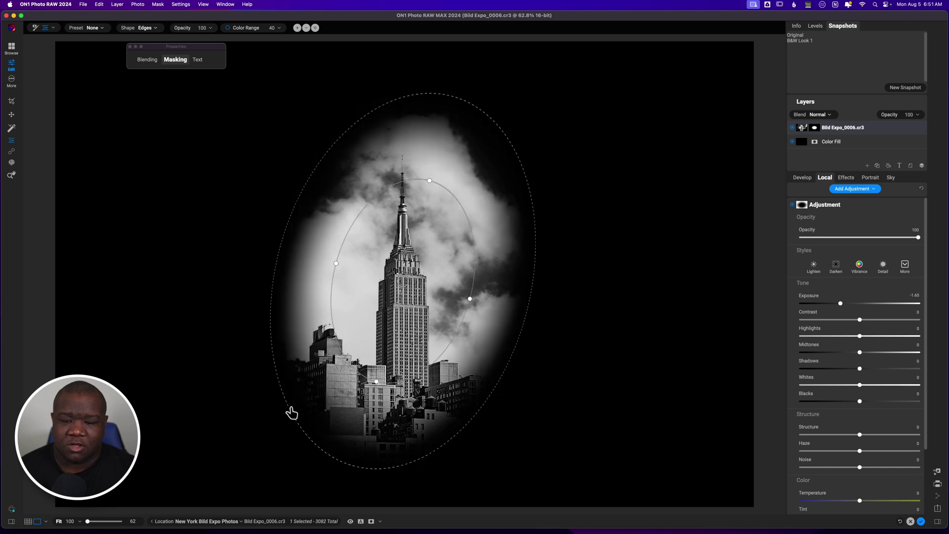
drag(292, 413, 44, 529)
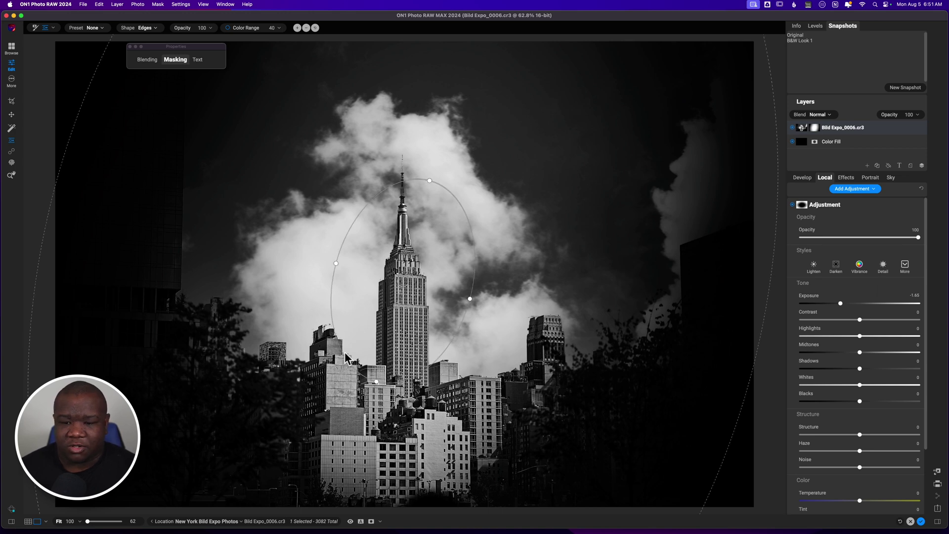
drag(344, 356, 371, 328)
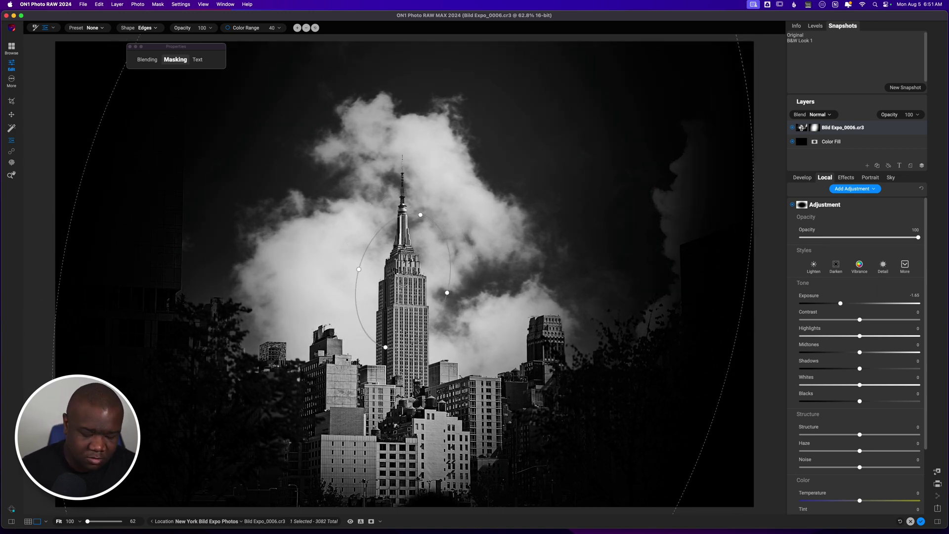
key(super+minus)
key(super+minus)
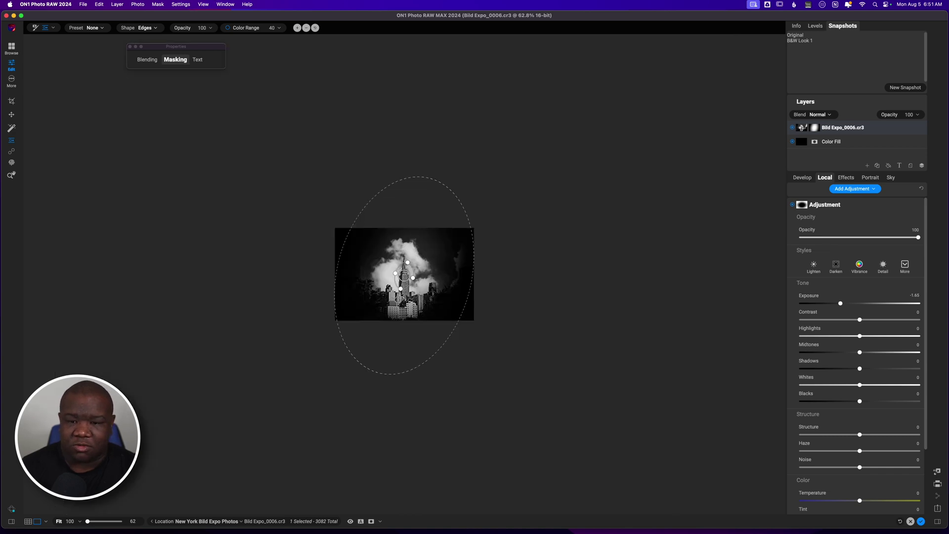
drag(346, 344, 307, 379)
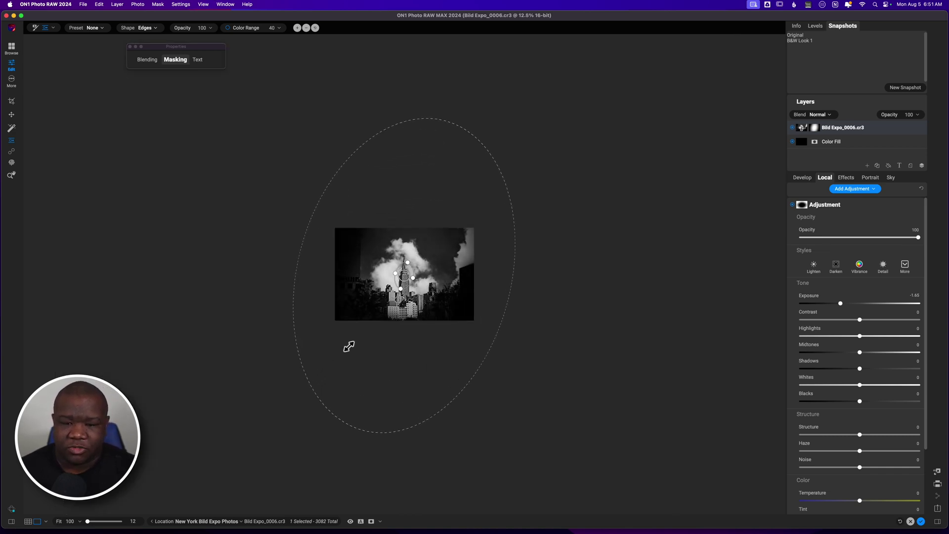
drag(400, 274, 399, 280)
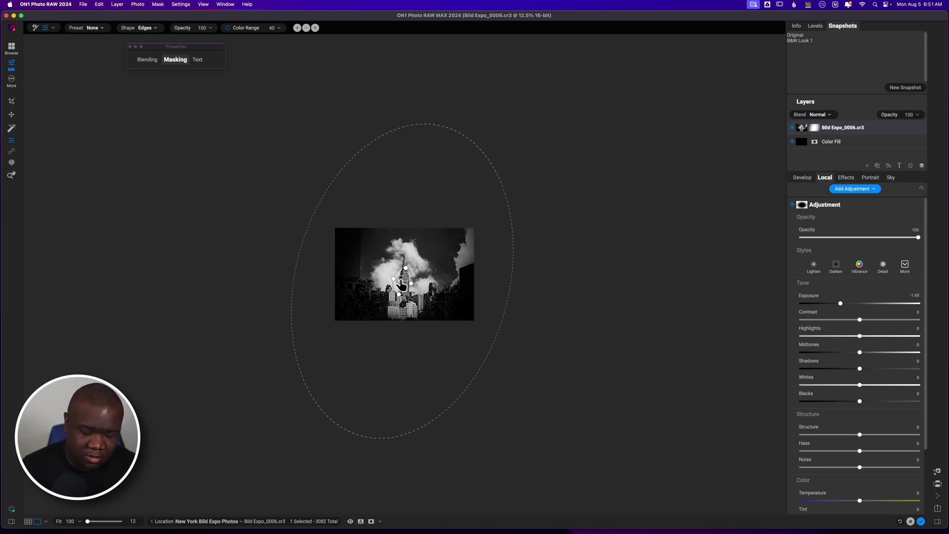
key(super+0)
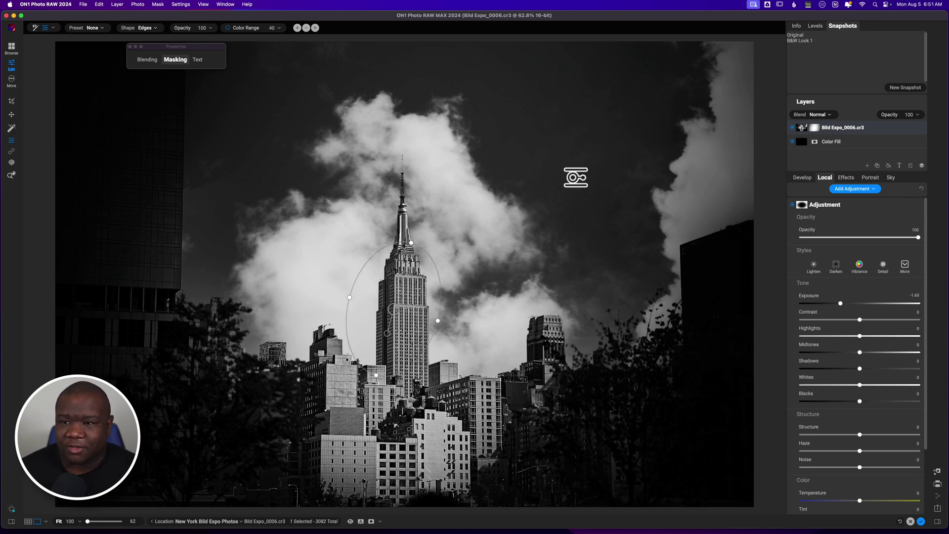
- Lower the photo layer's mask Density to 98 and toggle the Color Fill layer off and on to compare
mouse_move(181, 68)
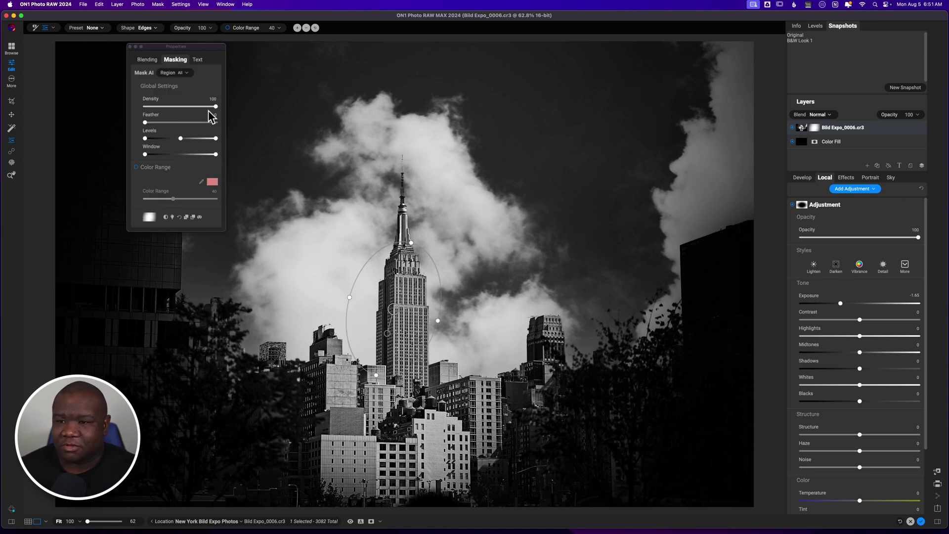
drag(213, 106, 180, 107)
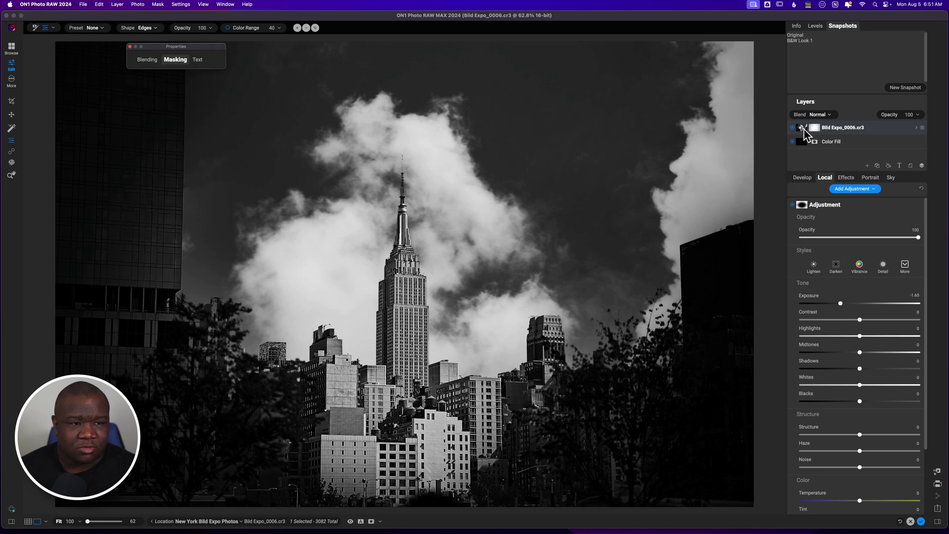
click(792, 141)
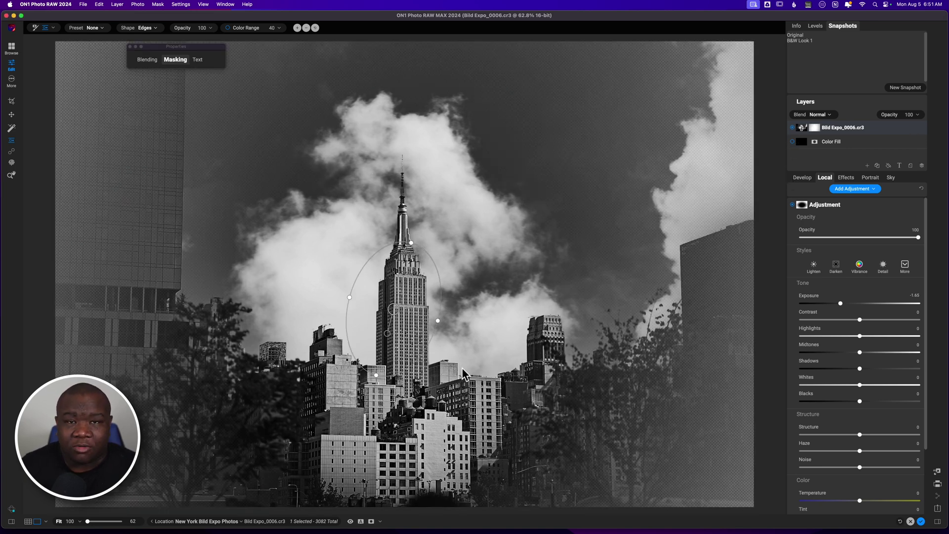
click(792, 141)
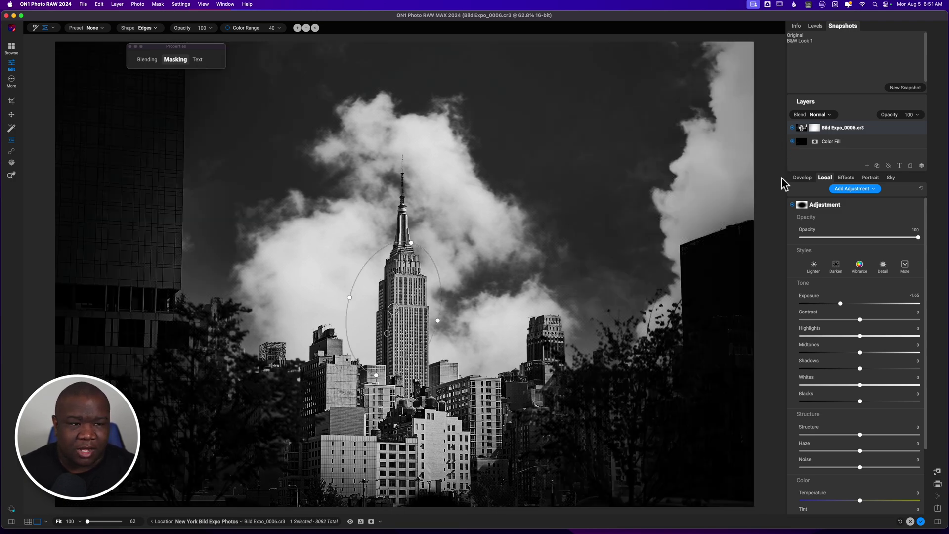
- Add a local adjustment to the Color Fill layer with a vignette centred on the Empire State Building
click(847, 141)
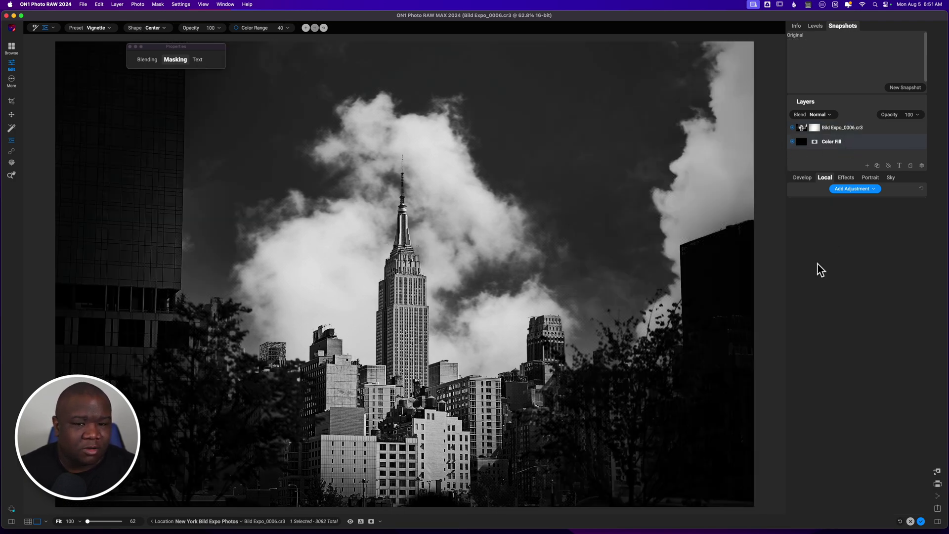
click(847, 188)
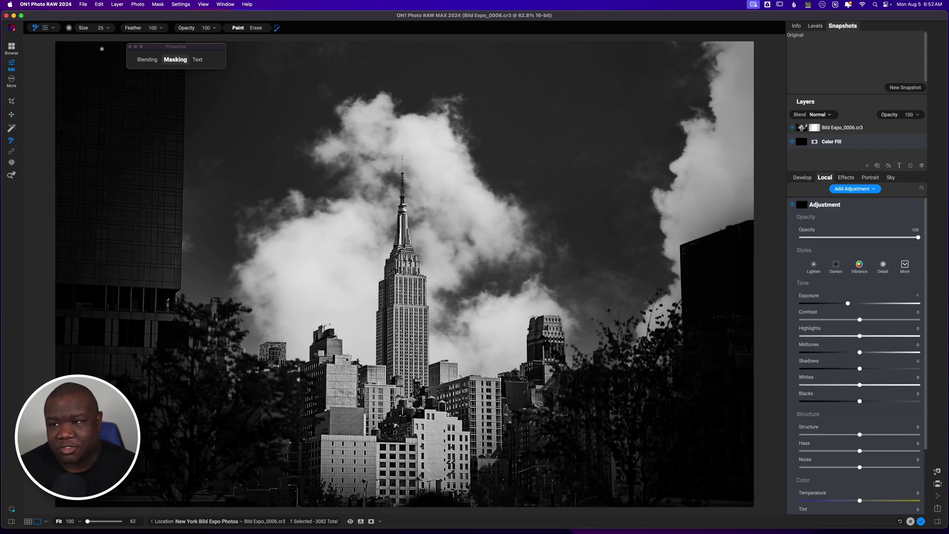
click(45, 28)
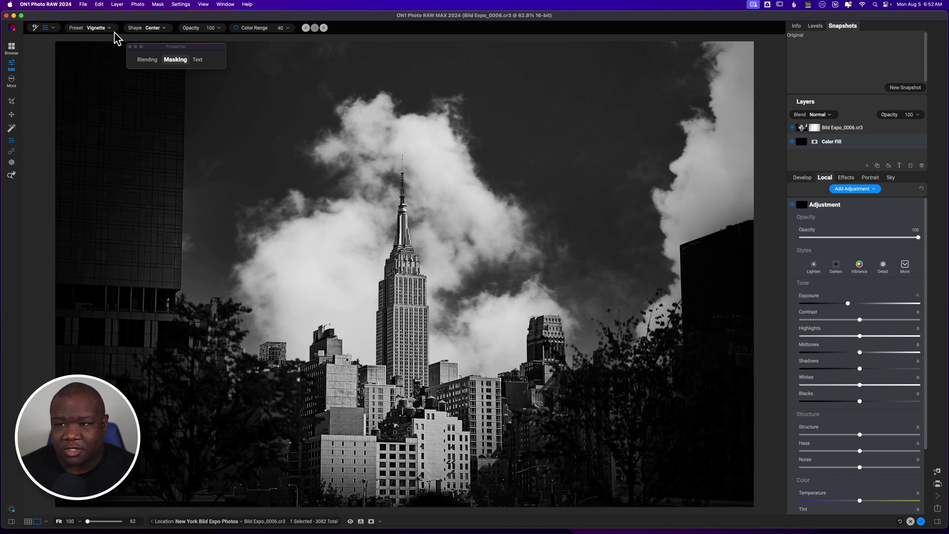
click(405, 290)
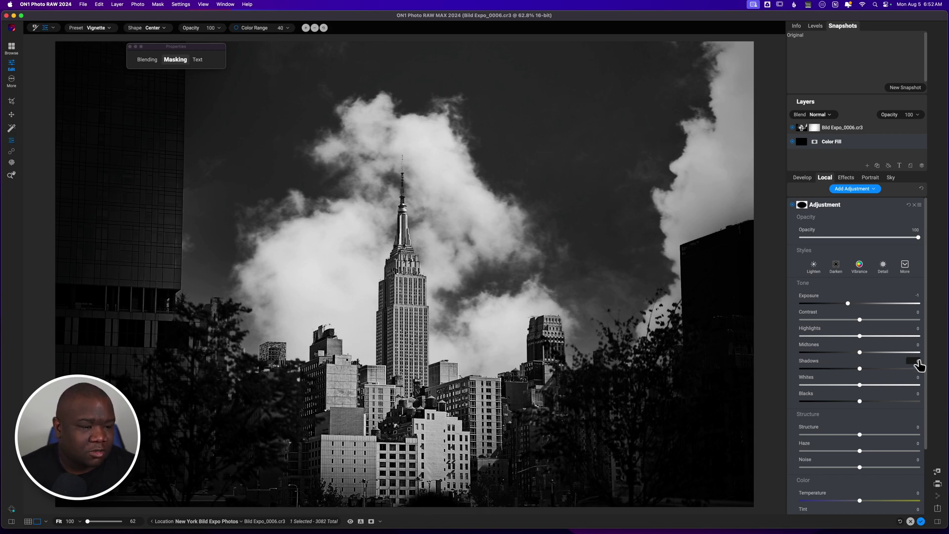
drag(927, 353, 932, 470)
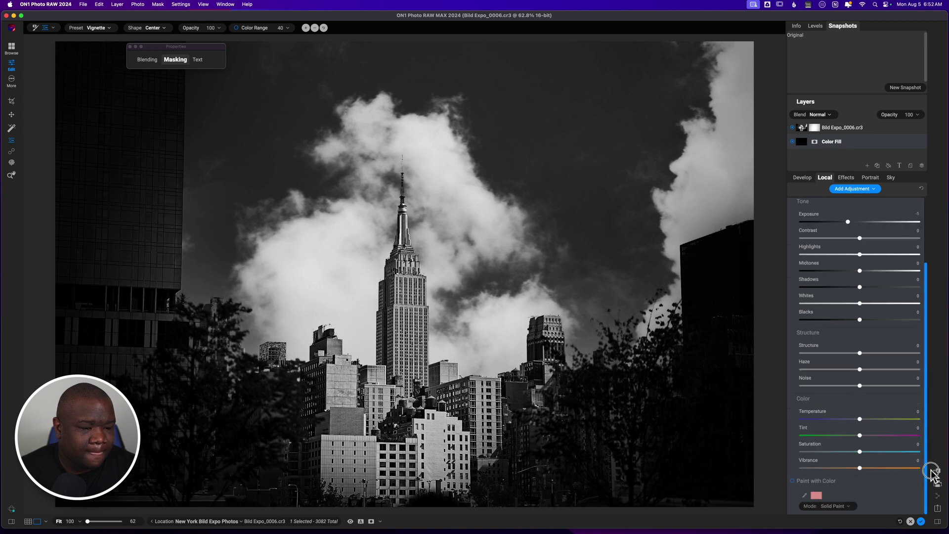
- Enable Paint with Color and set the paint colour to a soft silver-grey
click(793, 481)
click(817, 496)
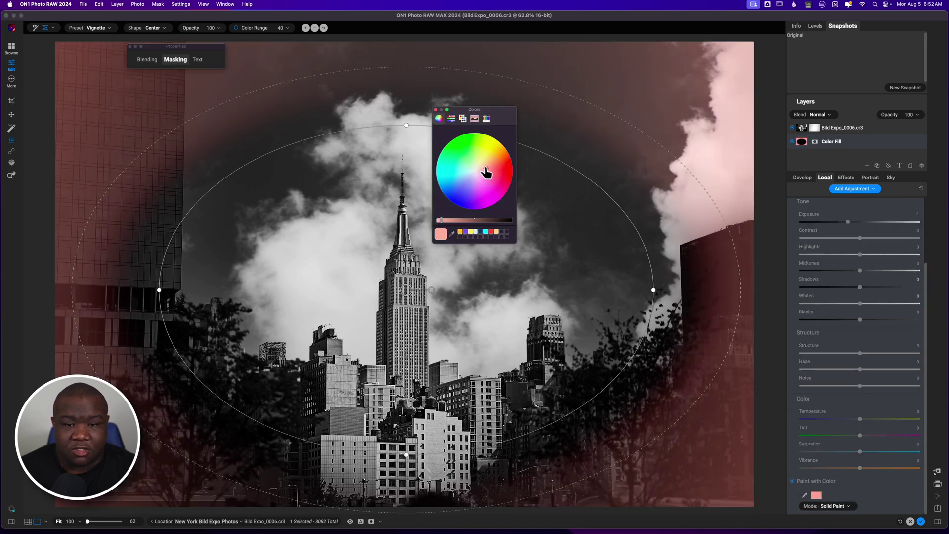
drag(487, 174, 476, 176)
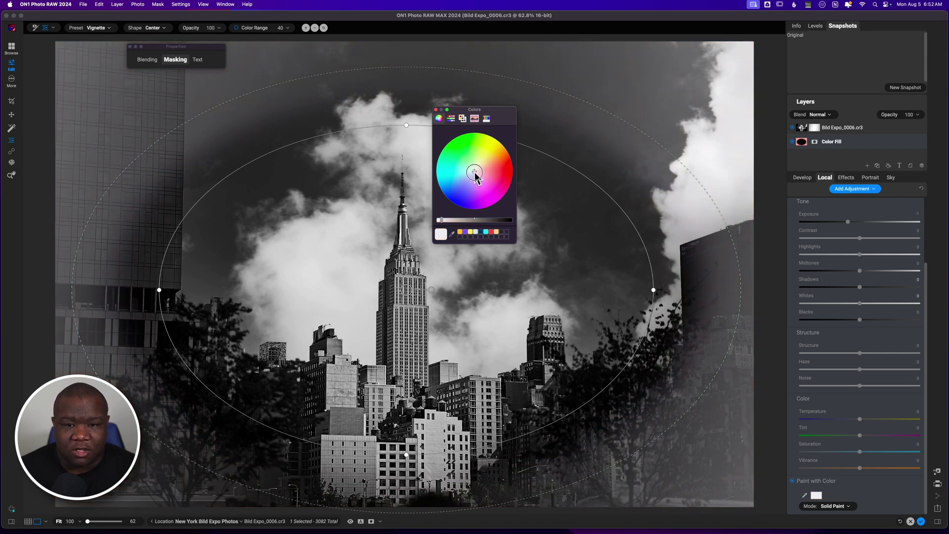
drag(441, 220, 454, 221)
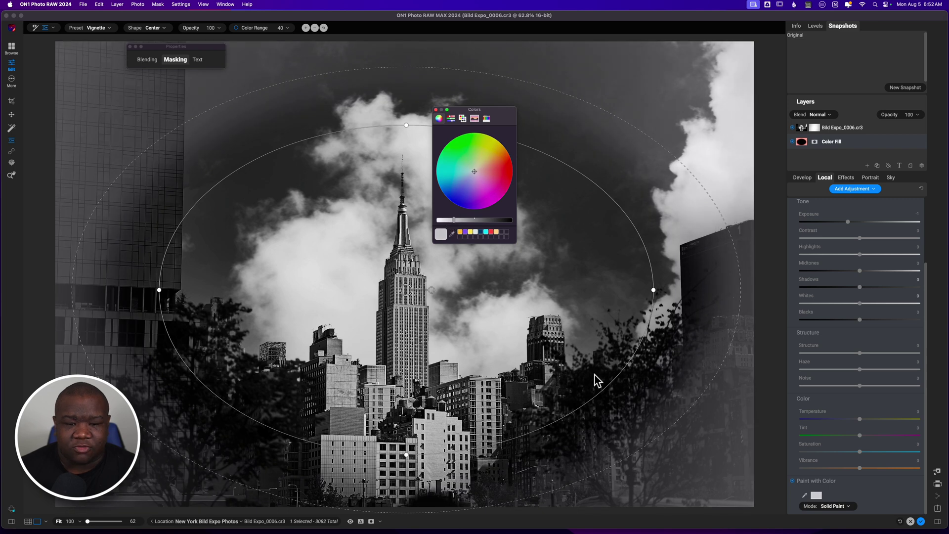
- Rotate the vignette oval about 48 degrees, shrink its inner oval, and widen its outer falloff
drag(433, 293, 385, 321)
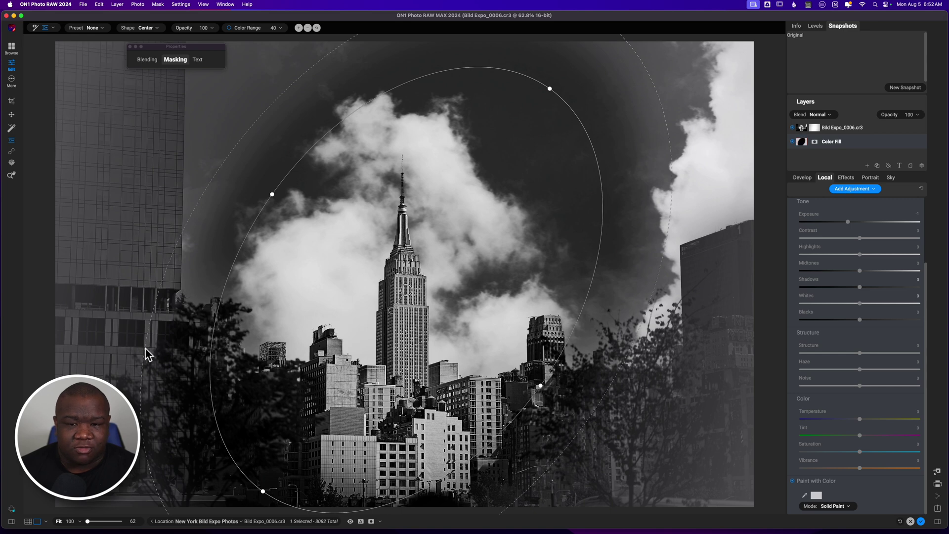
drag(229, 455, 367, 343)
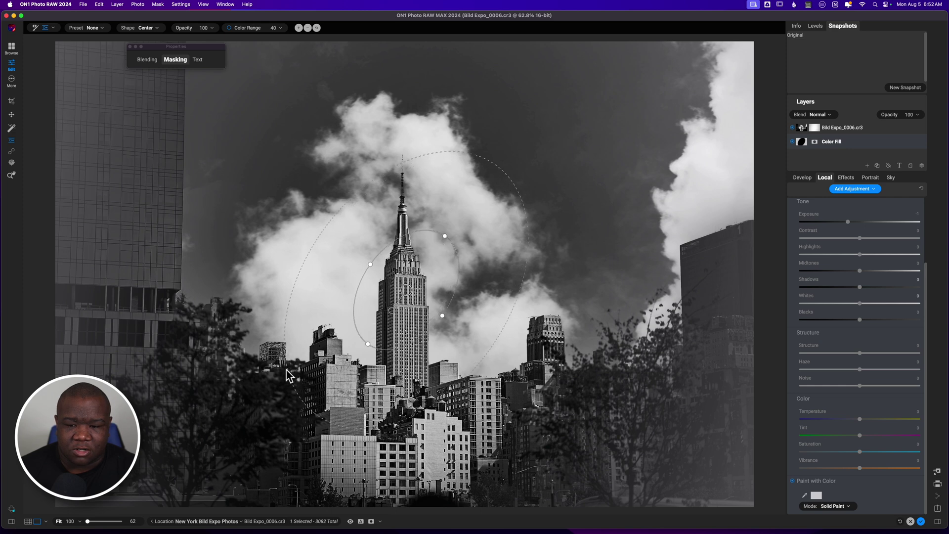
drag(291, 375, 118, 470)
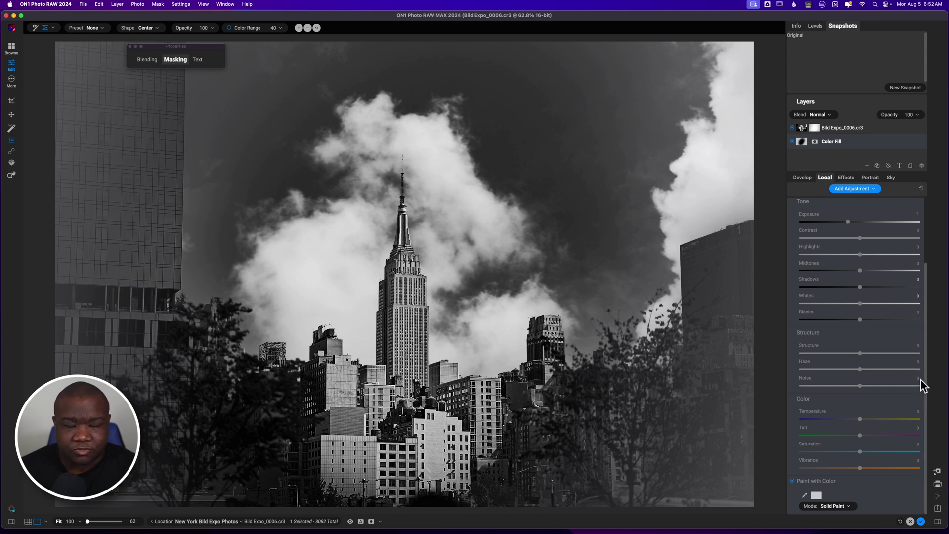
- Lower the Bild Expo photo layer's mask density to about 83
drag(926, 293, 928, 201)
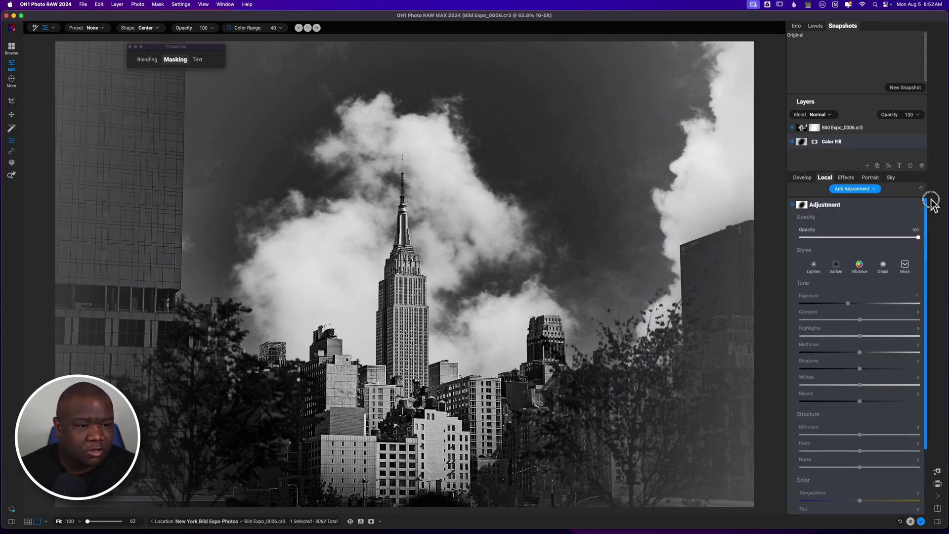
click(814, 129)
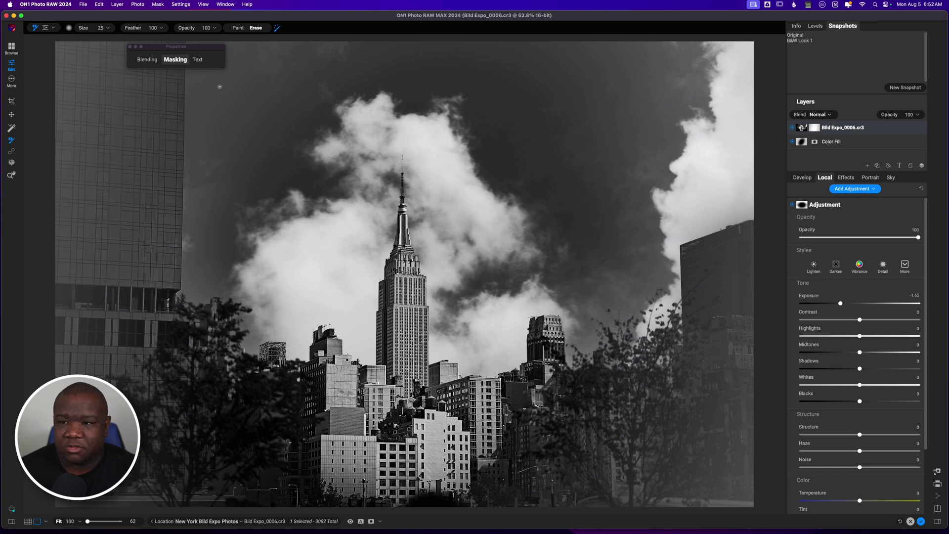
mouse_move(198, 60)
drag(182, 111, 207, 112)
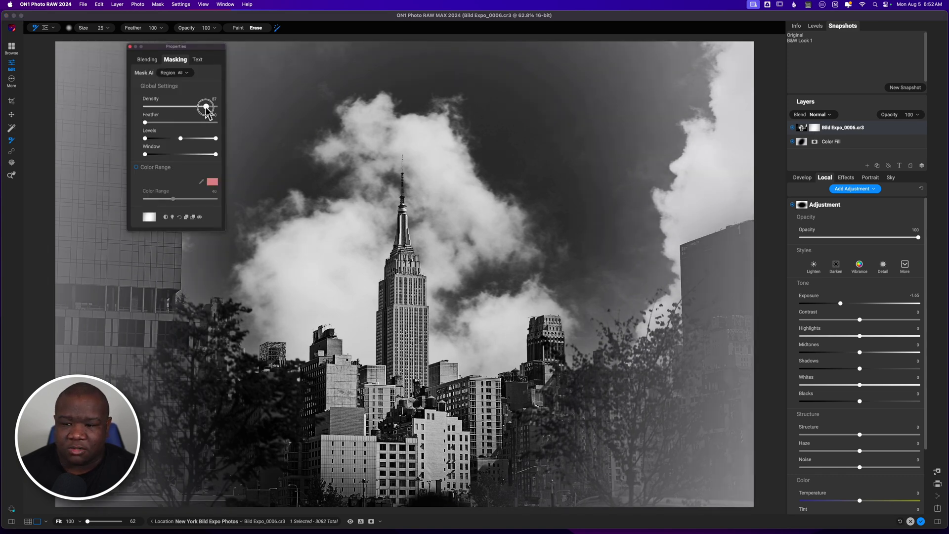
drag(206, 109, 204, 107)
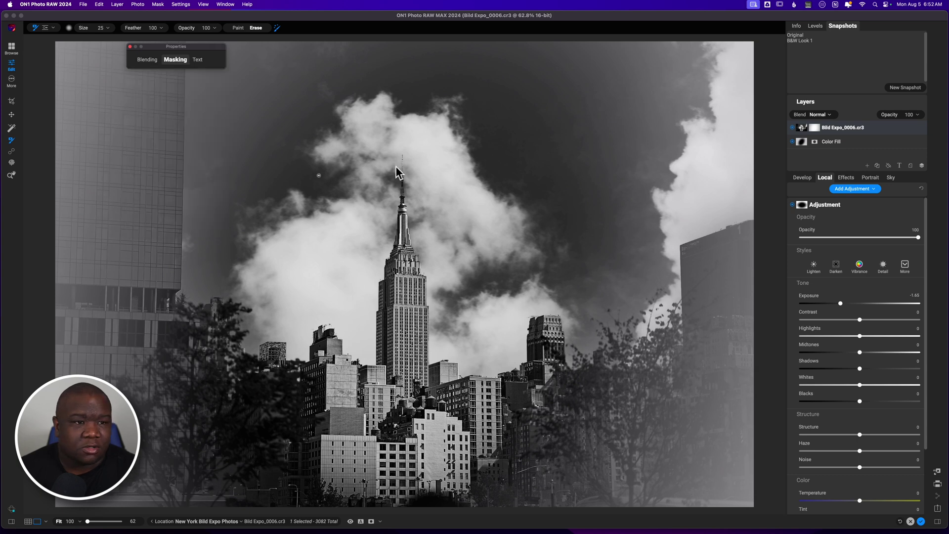
click(811, 126)
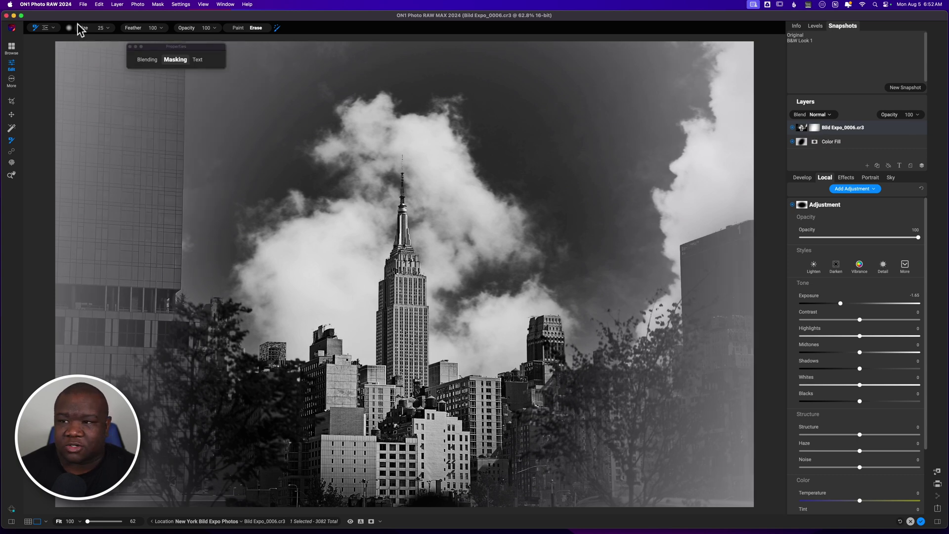
click(46, 29)
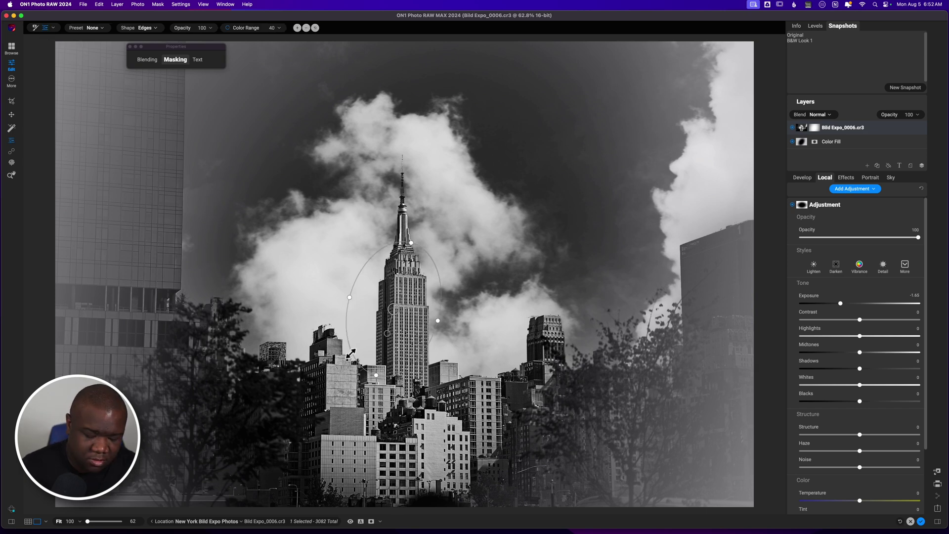
- Reshape the vignette's inner oval and outer feather ring to hug the Empire State Building
scroll(351, 354, down, 3)
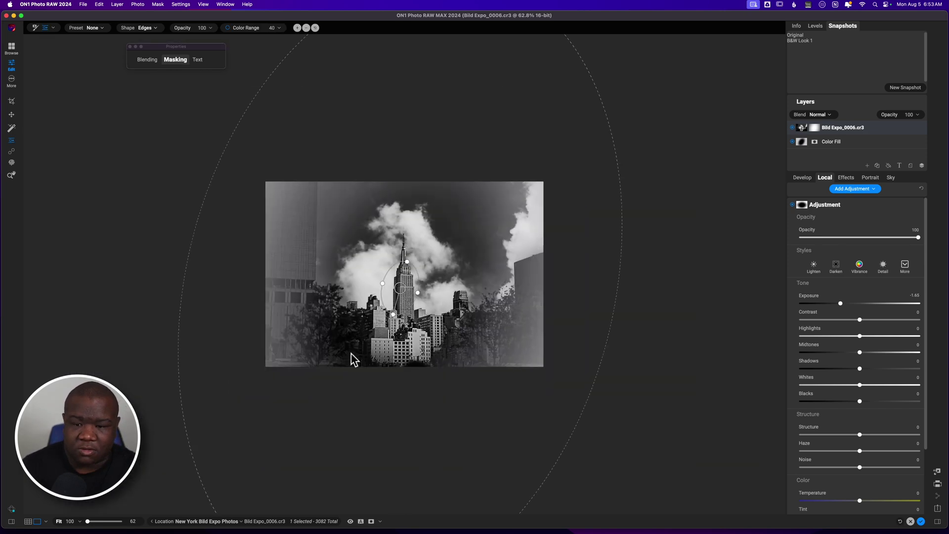
mouse_move(195, 465)
mouse_down()
mouse_move(271, 418)
mouse_move(204, 455)
mouse_up()
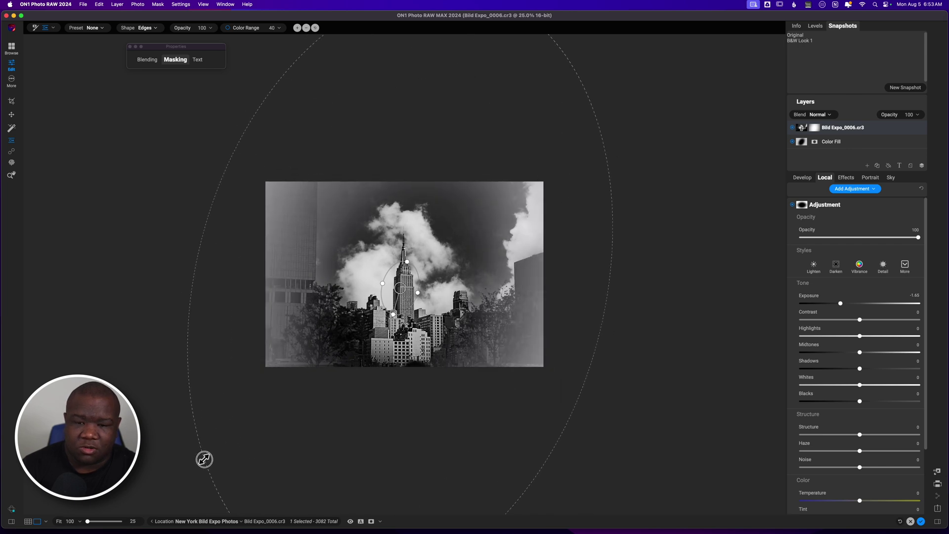
drag(386, 309, 341, 345)
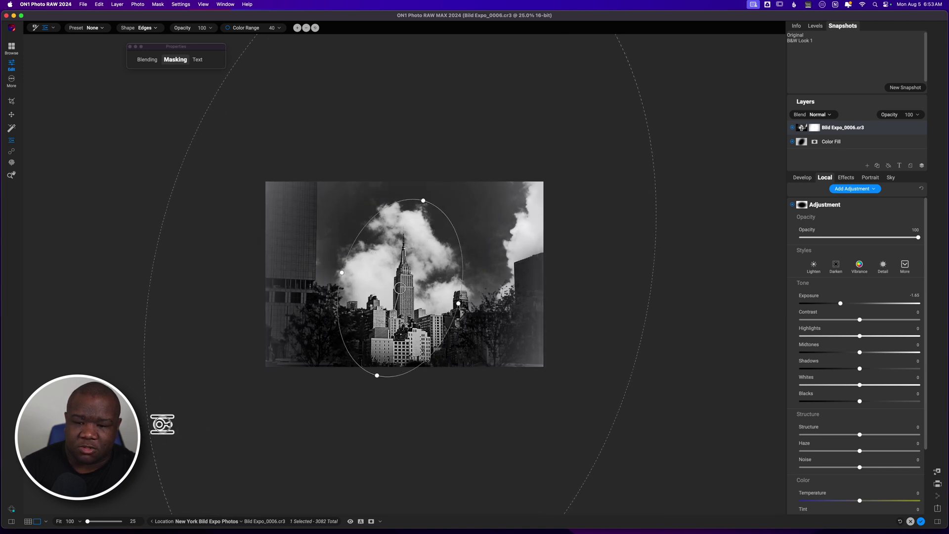
drag(161, 424, 257, 354)
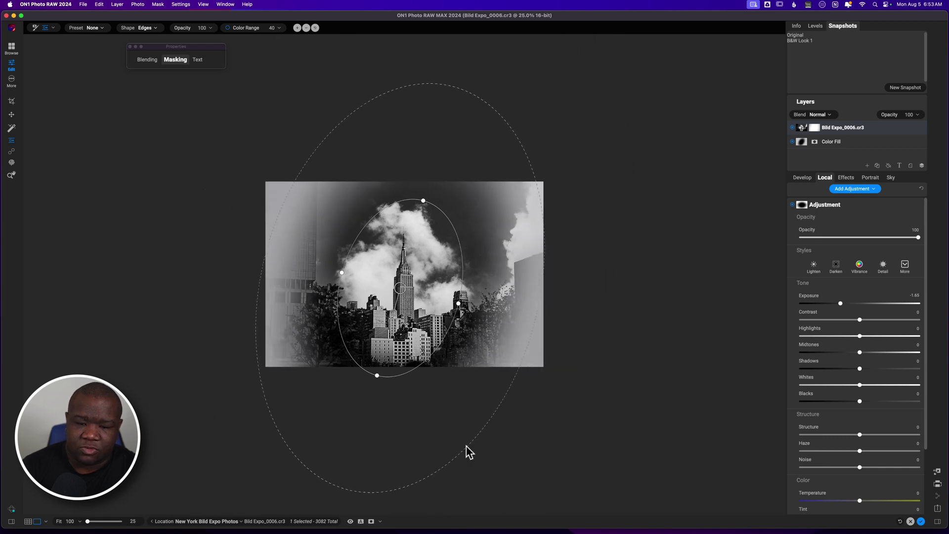
drag(467, 448, 464, 441)
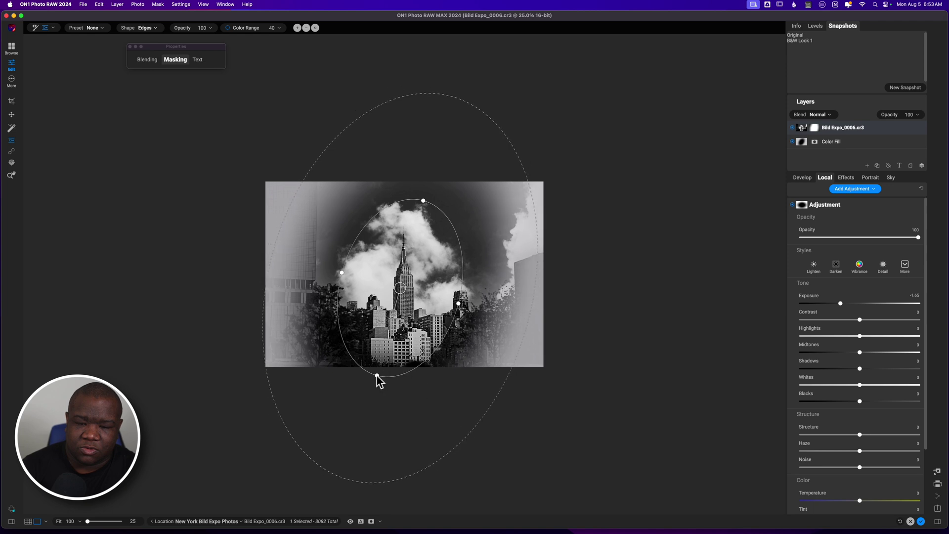
drag(376, 376, 380, 364)
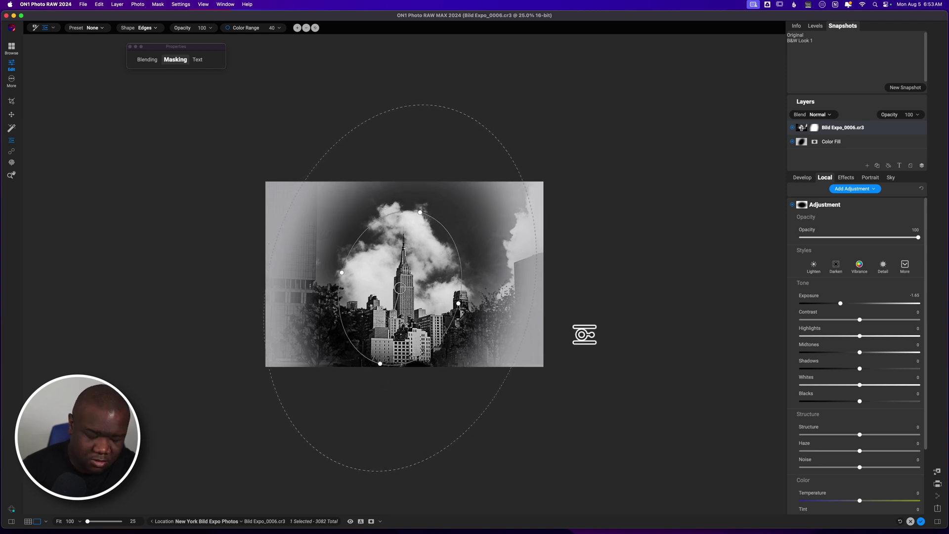
key(super+0)
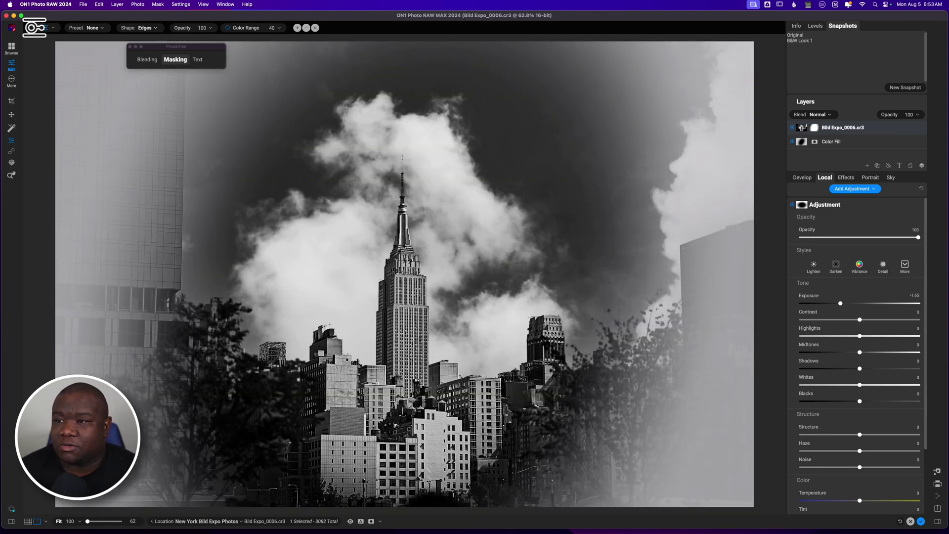
- Set up the Masking Brush with a cloud-shaped tip at size 1800
click(35, 27)
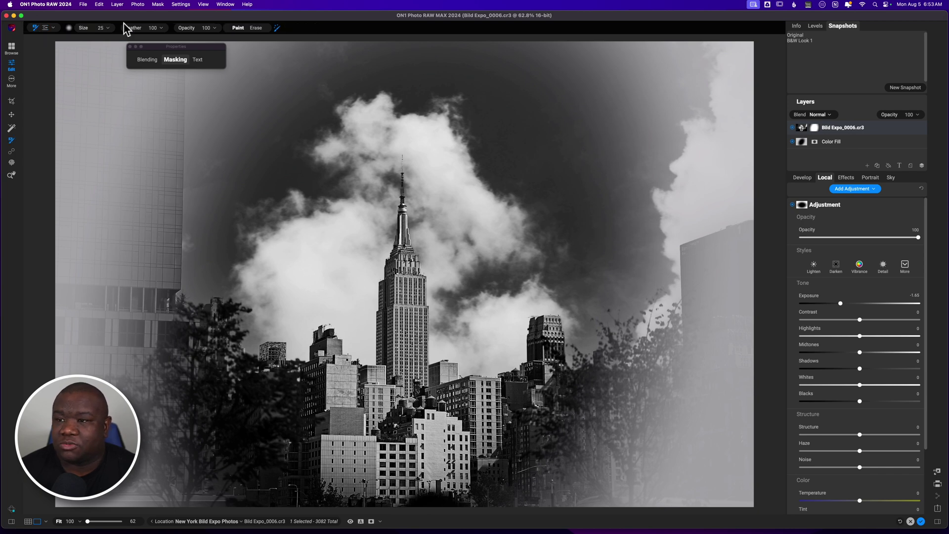
click(69, 28)
mouse_move(104, 203)
mouse_down()
mouse_move(107, 282)
mouse_move(110, 265)
mouse_up()
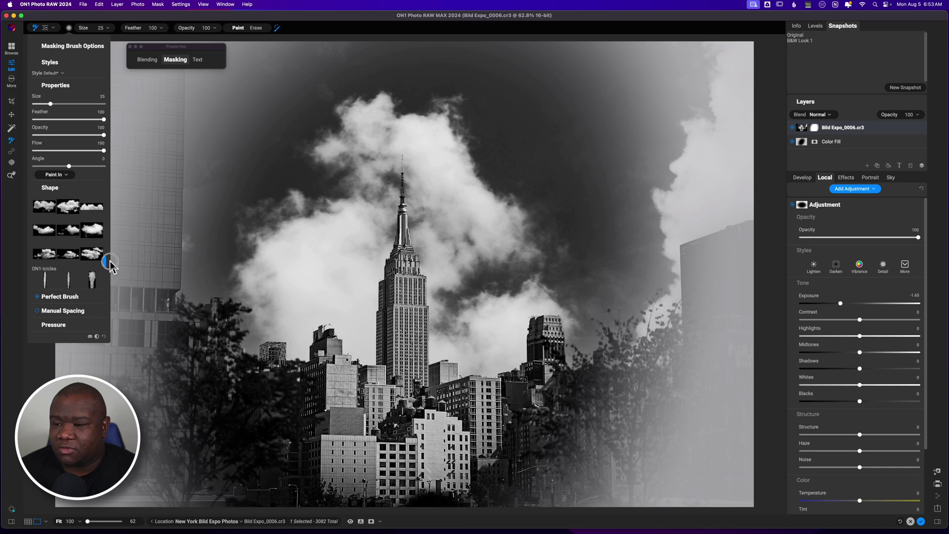
click(92, 230)
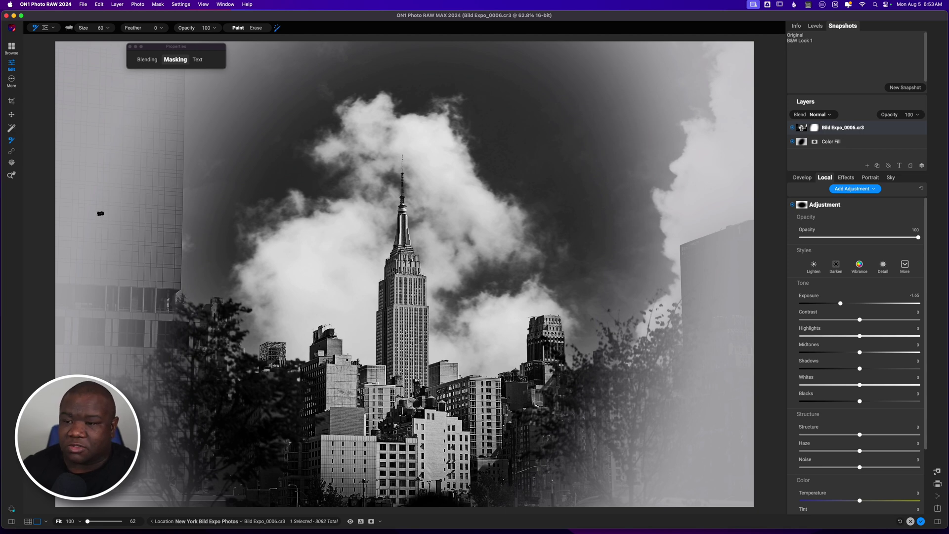
key(bracketright)
key(bracketright)
key(bracketright)
key(bracketright)
key(bracketright)
key(bracketright)
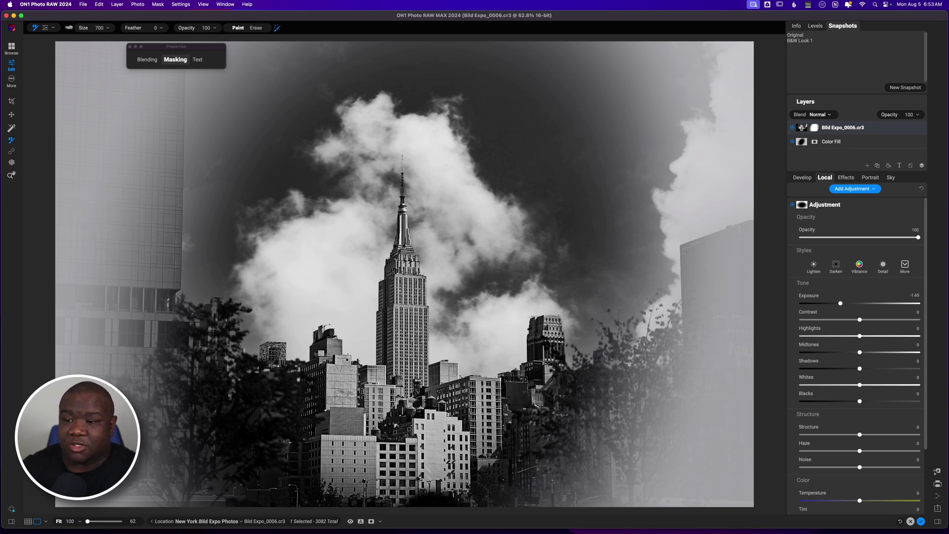
key(bracketright)
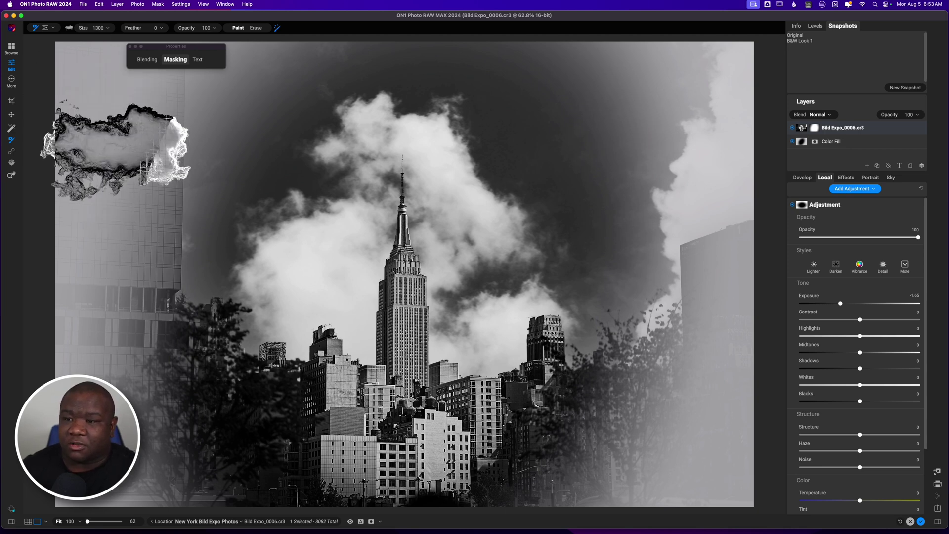
key(bracketright)
key(bracketright)
key(bracketright)
key(bracketright)
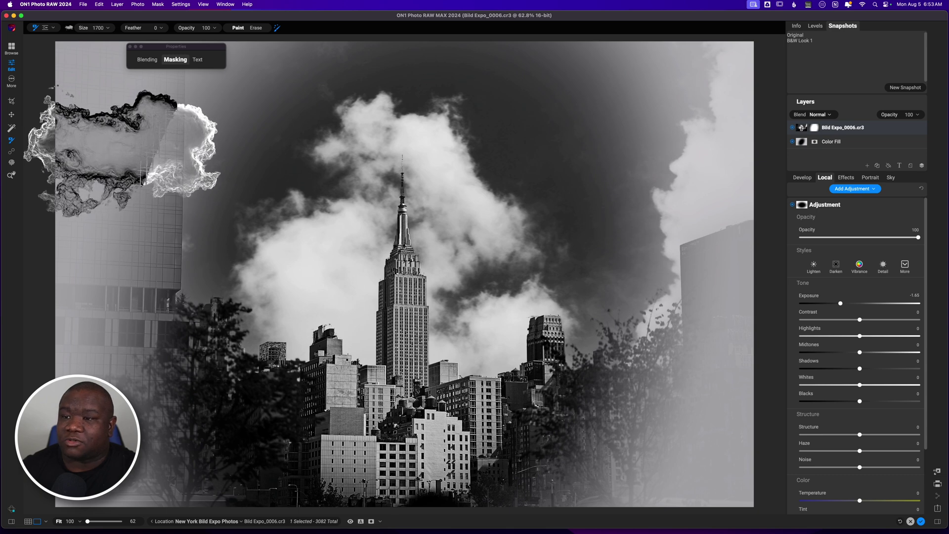
key(bracketright)
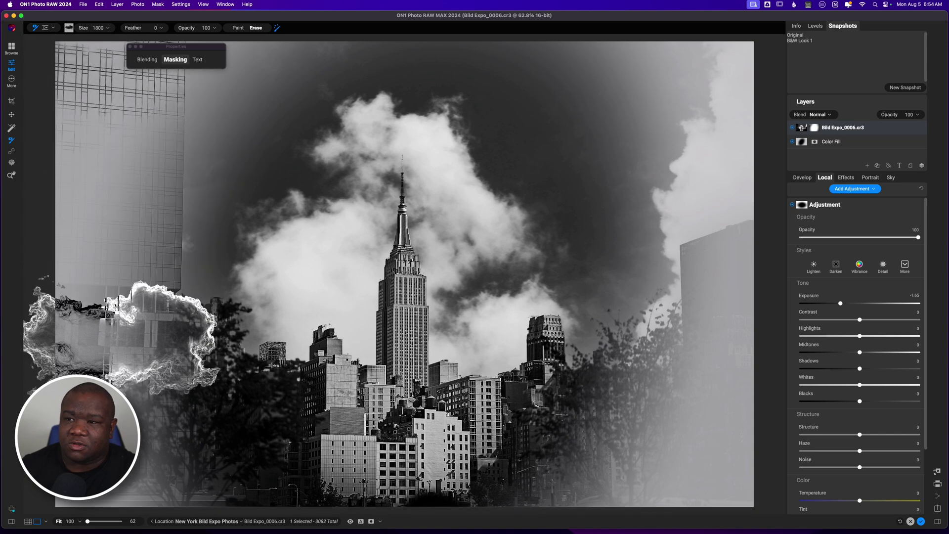
- Stamp a cloud patch over the left building and erase the mask over the lower-right trees
click(117, 296)
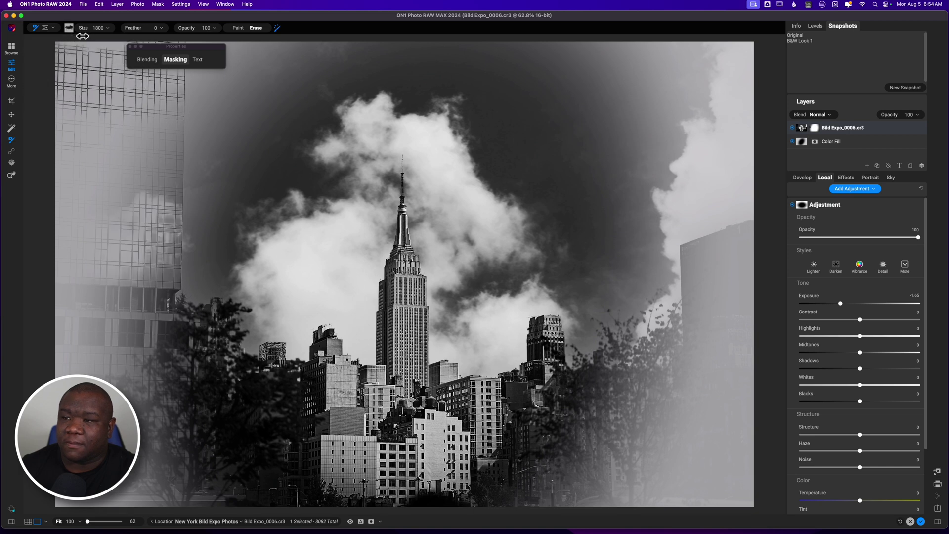
click(69, 27)
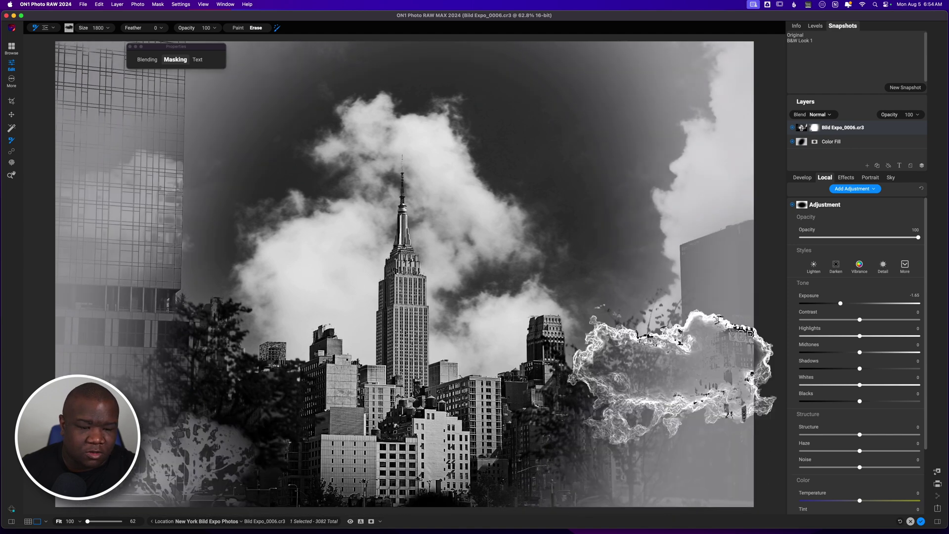
mouse_move(653, 329)
mouse_down()
mouse_move(657, 232)
mouse_move(685, 243)
mouse_move(689, 427)
mouse_up()
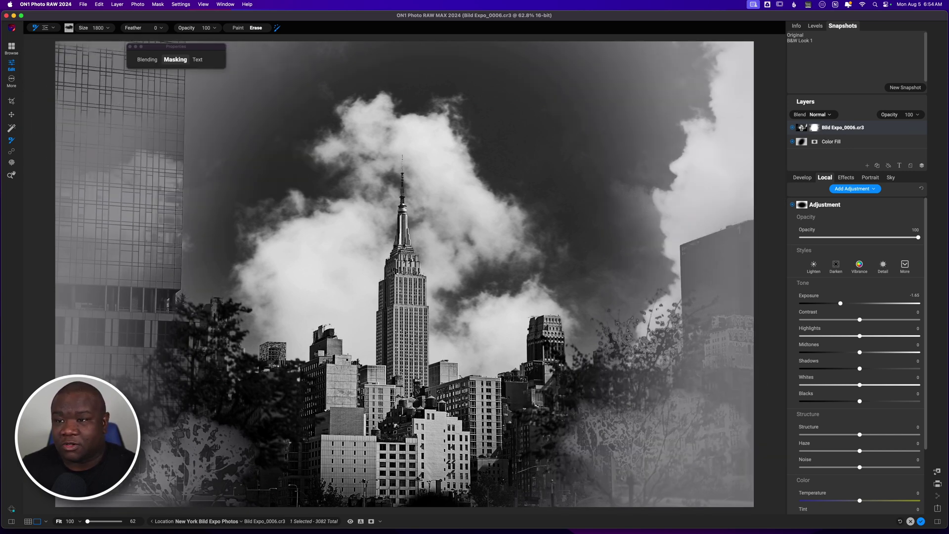
click(177, 60)
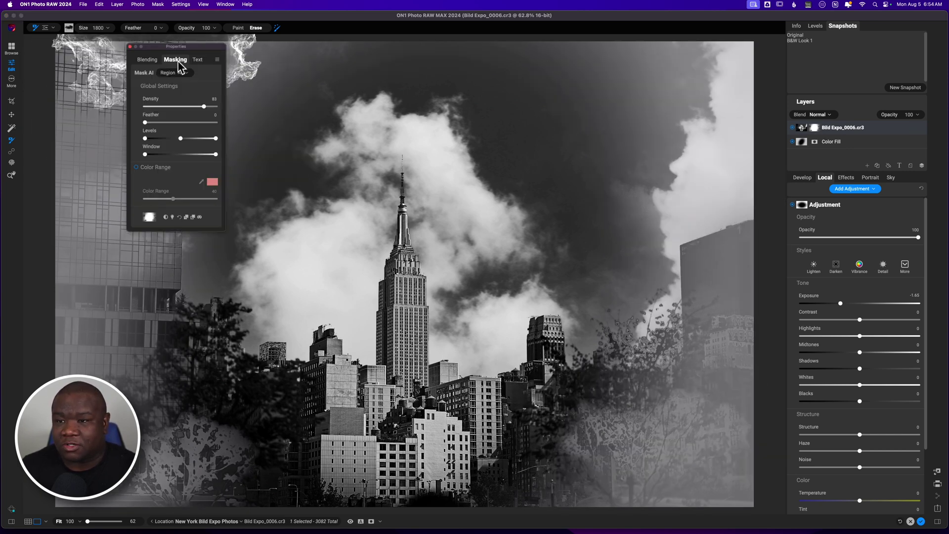
- Set mask density to 100 and add a shrunken, edge-fading oval vignette on the Empire State Building
click(179, 218)
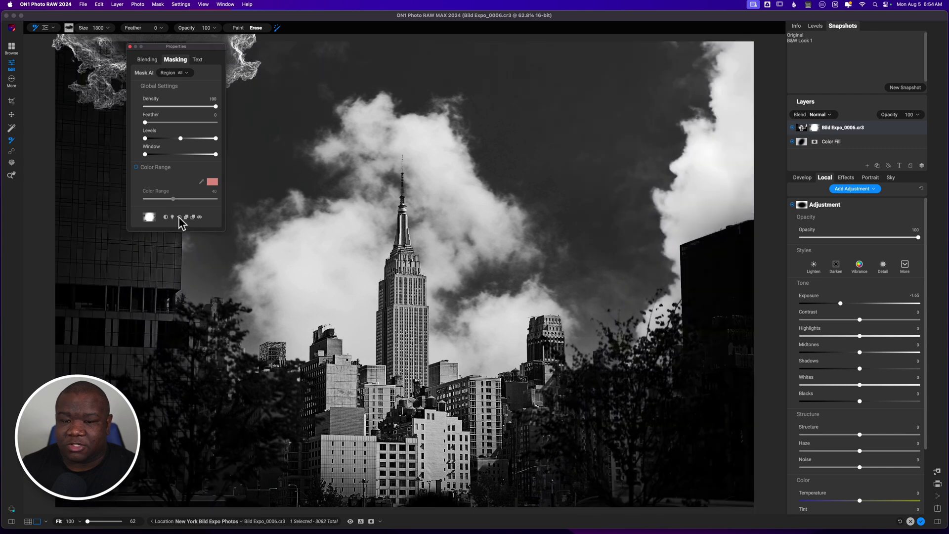
click(44, 29)
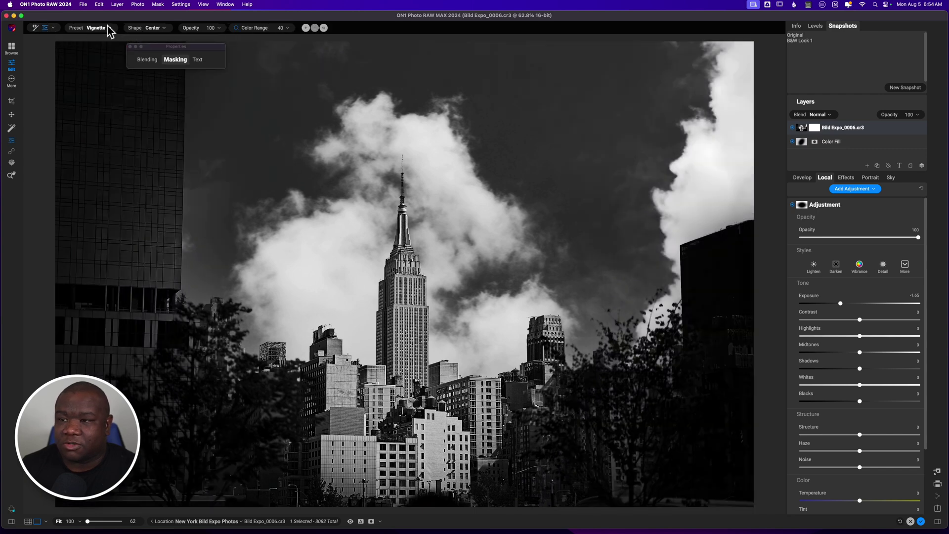
click(148, 28)
click(150, 39)
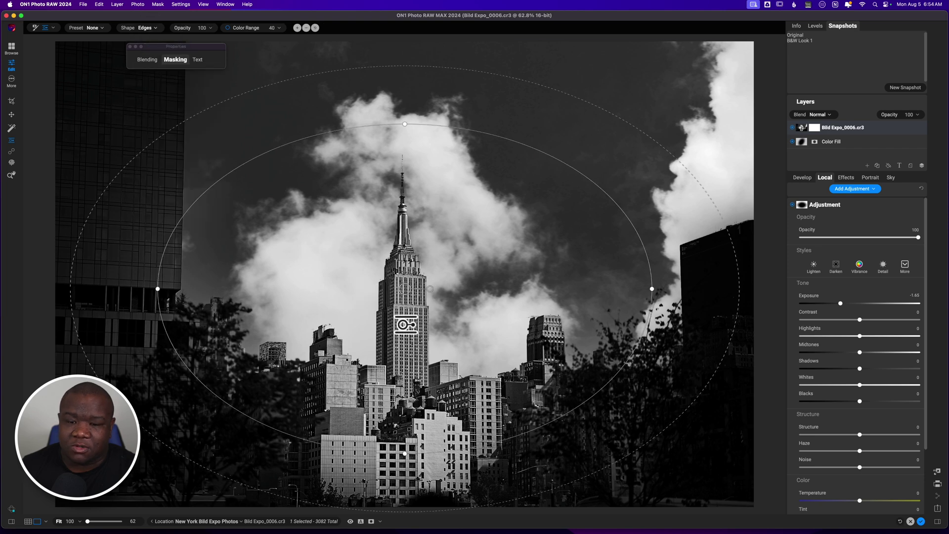
click(403, 290)
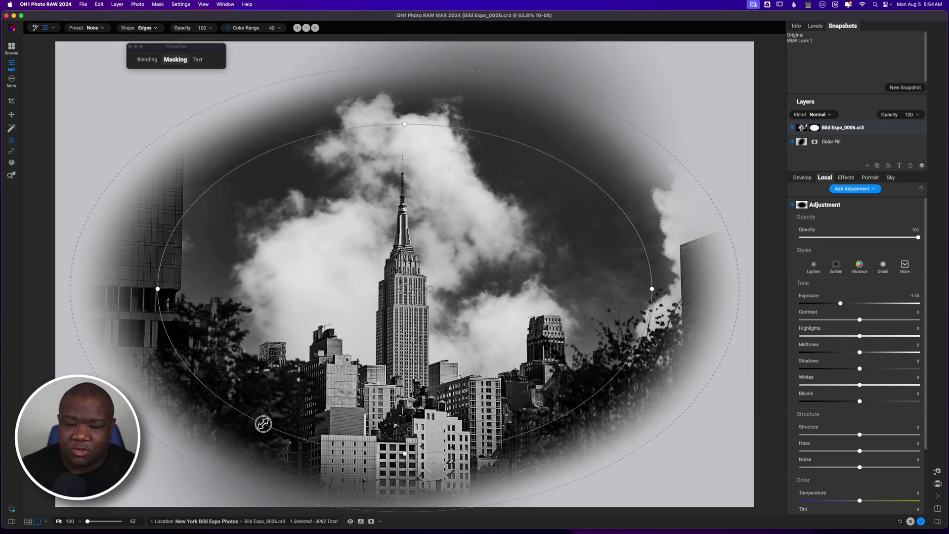
drag(262, 425, 325, 396)
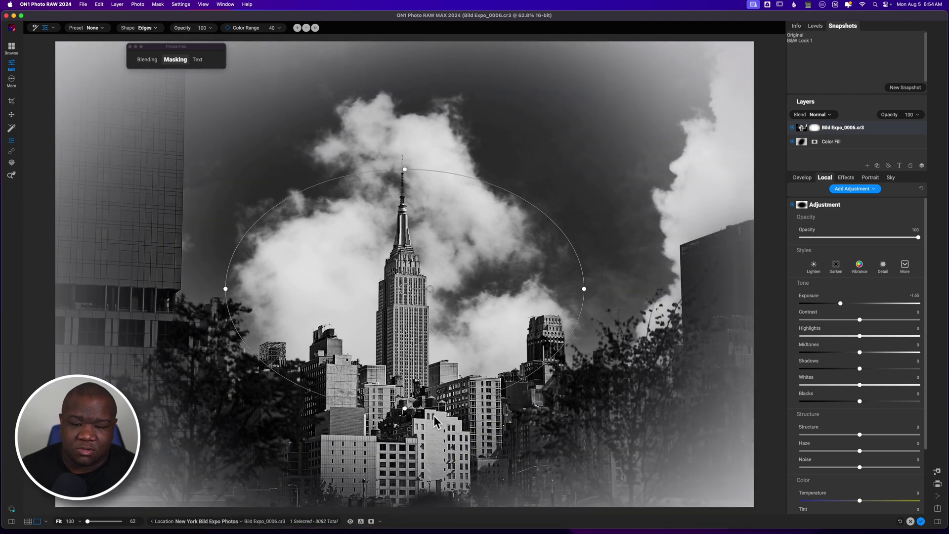
drag(437, 414, 433, 400)
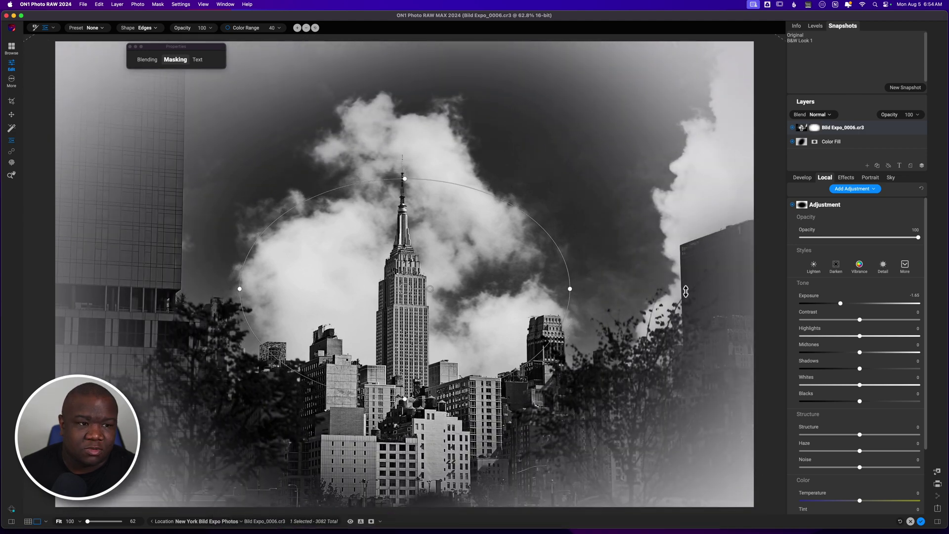
- Enable the Color Fill layer's local adjustment at about 47% opacity
click(804, 143)
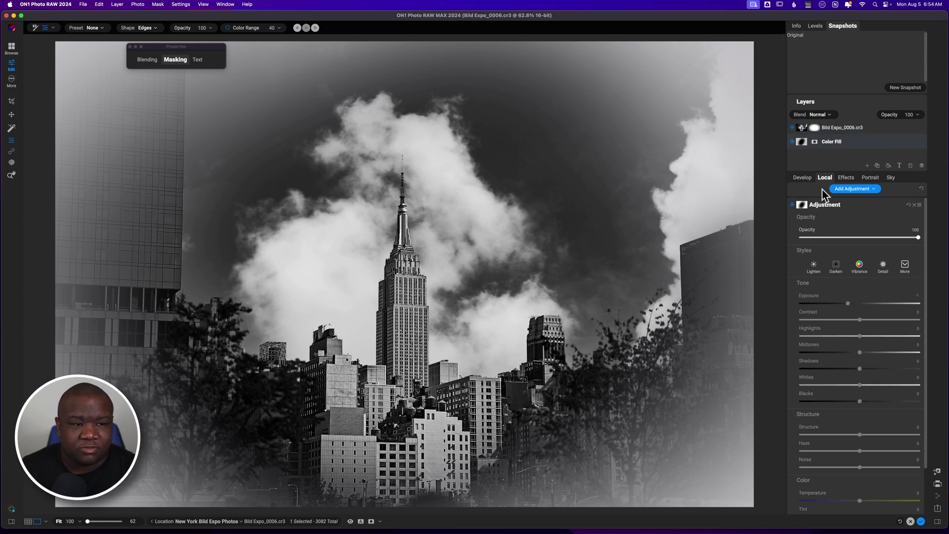
click(793, 205)
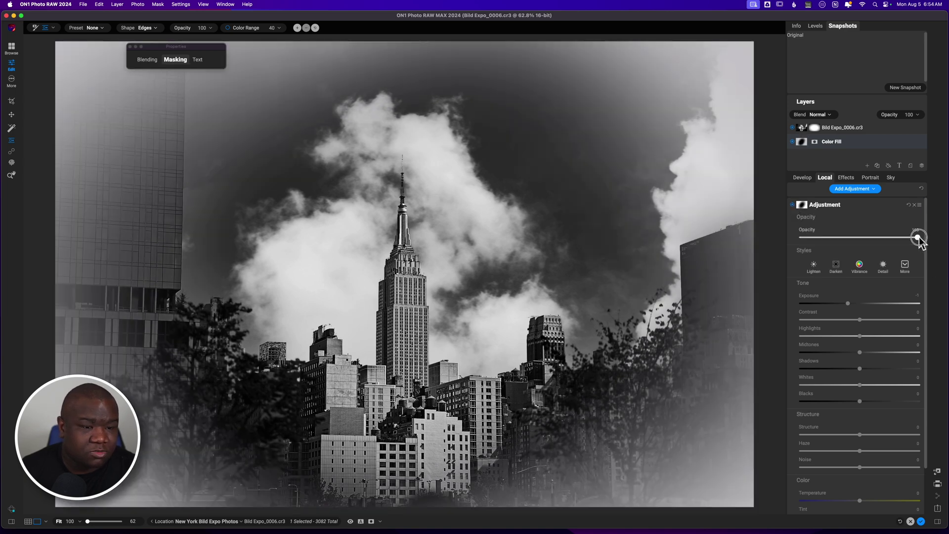
drag(919, 238, 860, 243)
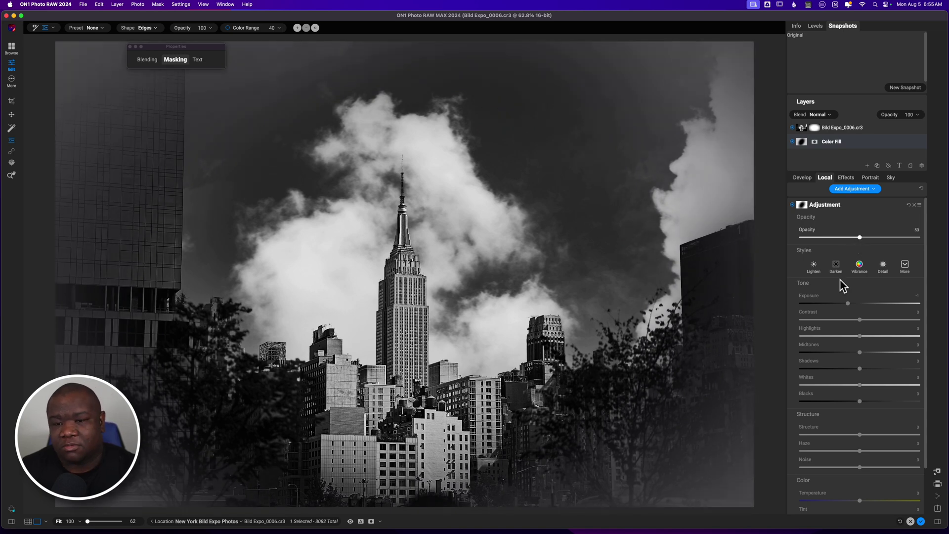